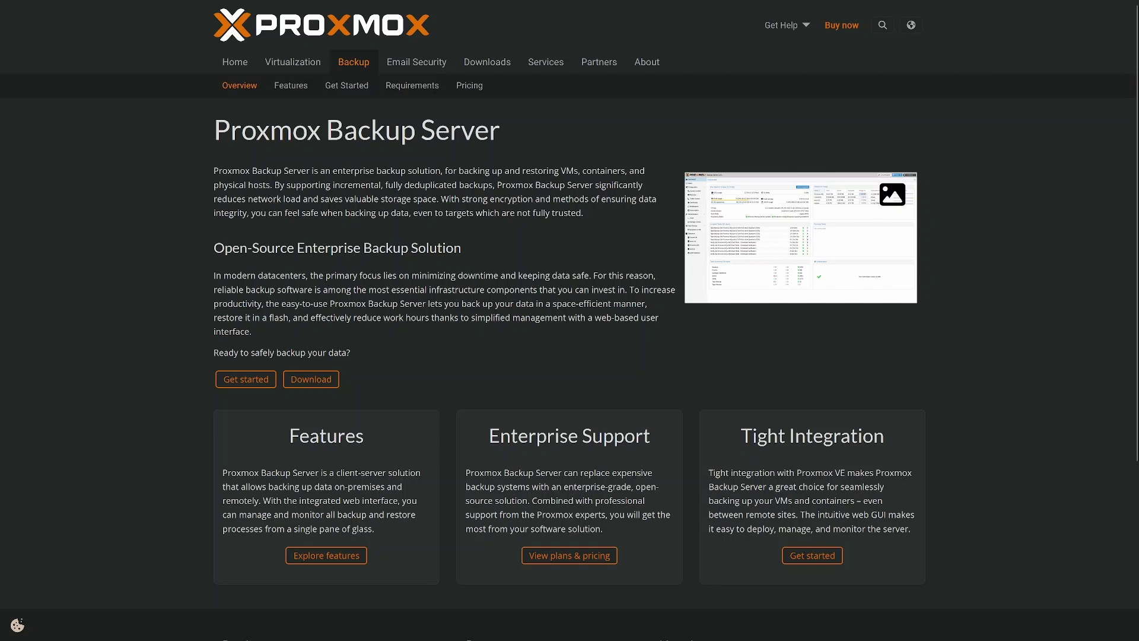
Download the Proxmox Backup Server ISO installer from the Proxmox website
left_click(322, 379)
left_click(549, 204)
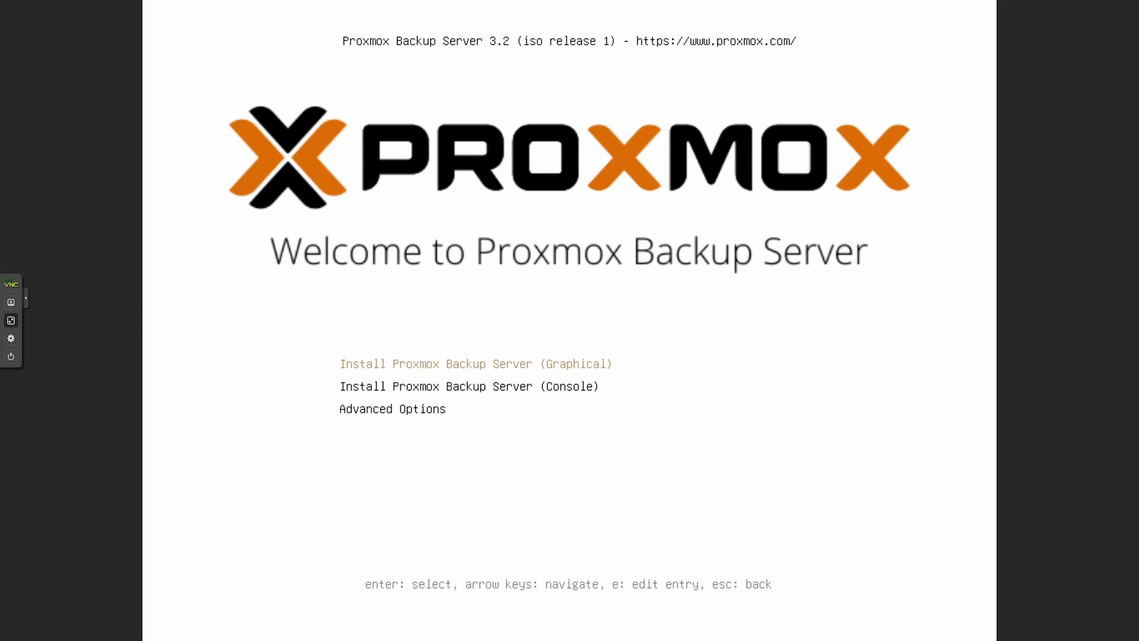
Start the graphical Proxmox Backup Server installation, accept the license agreement and keep /dev/sda as the target hard disk
key("Return")
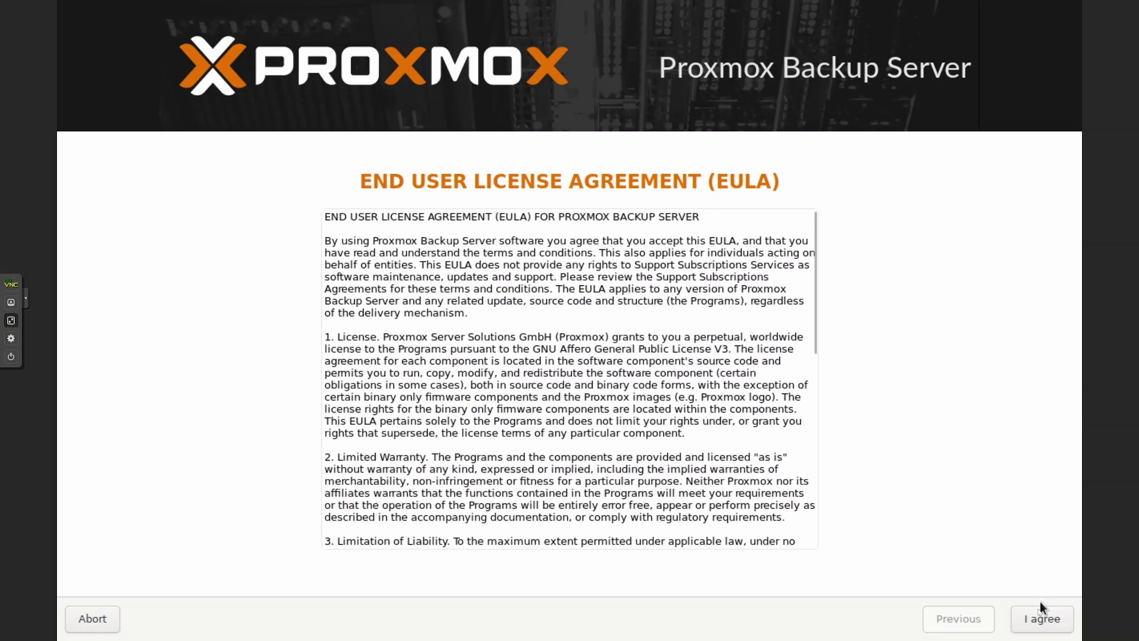
left_click(1033, 617)
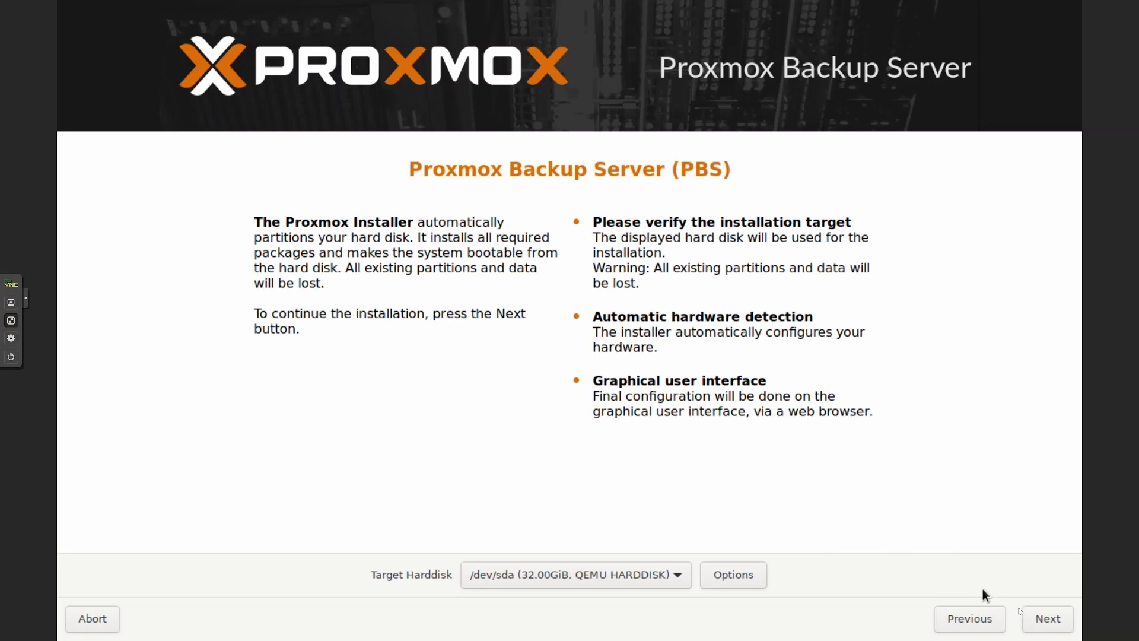
left_click(1029, 618)
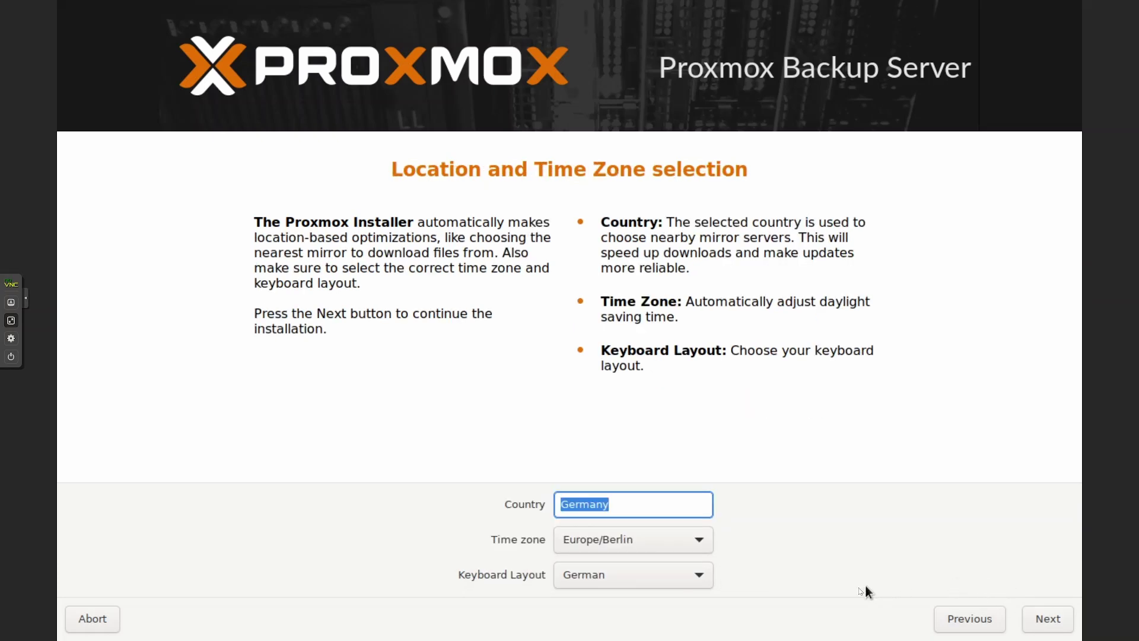
Set the keyboard layout to U.S. English, keeping Germany and Europe/Berlin, and accept the location settings
left_click(697, 576)
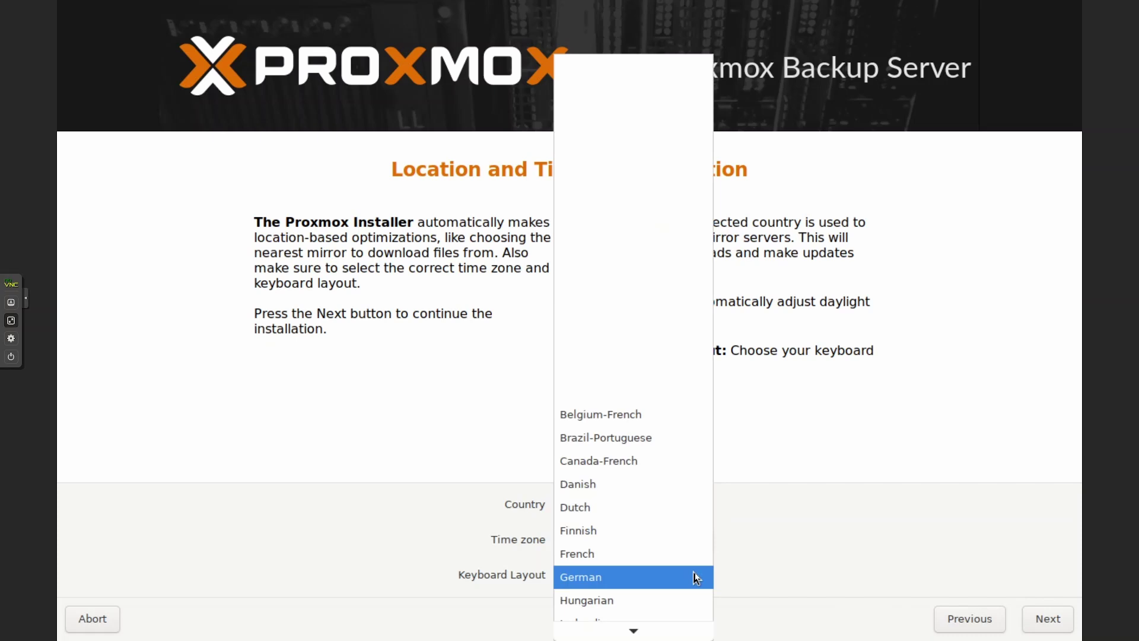
scroll(688, 578, "down", 8)
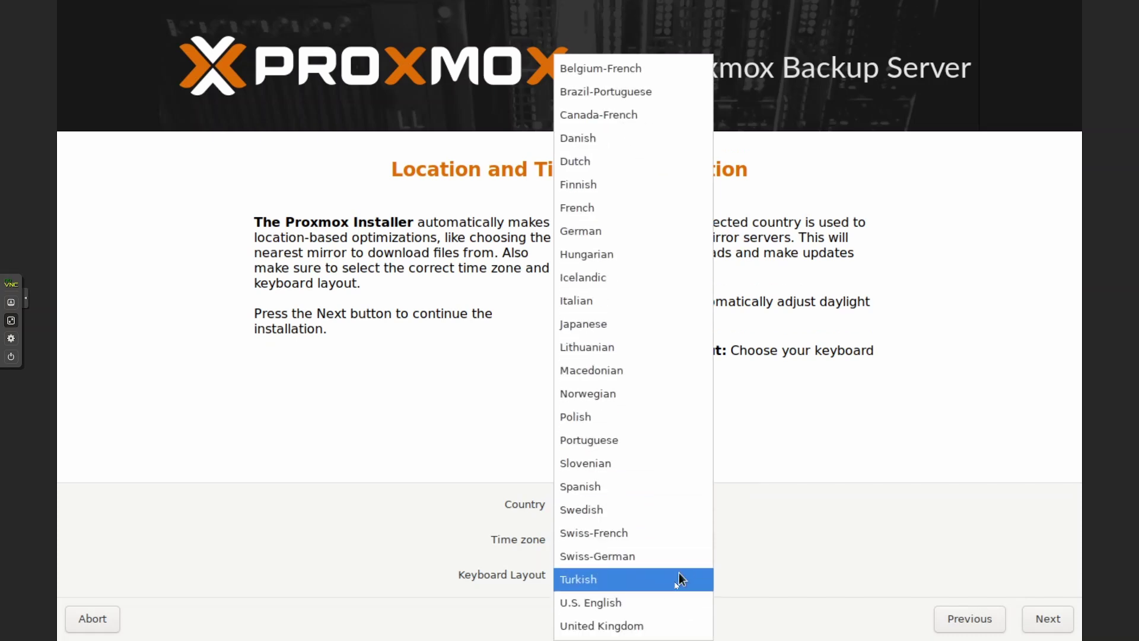
left_click(666, 602)
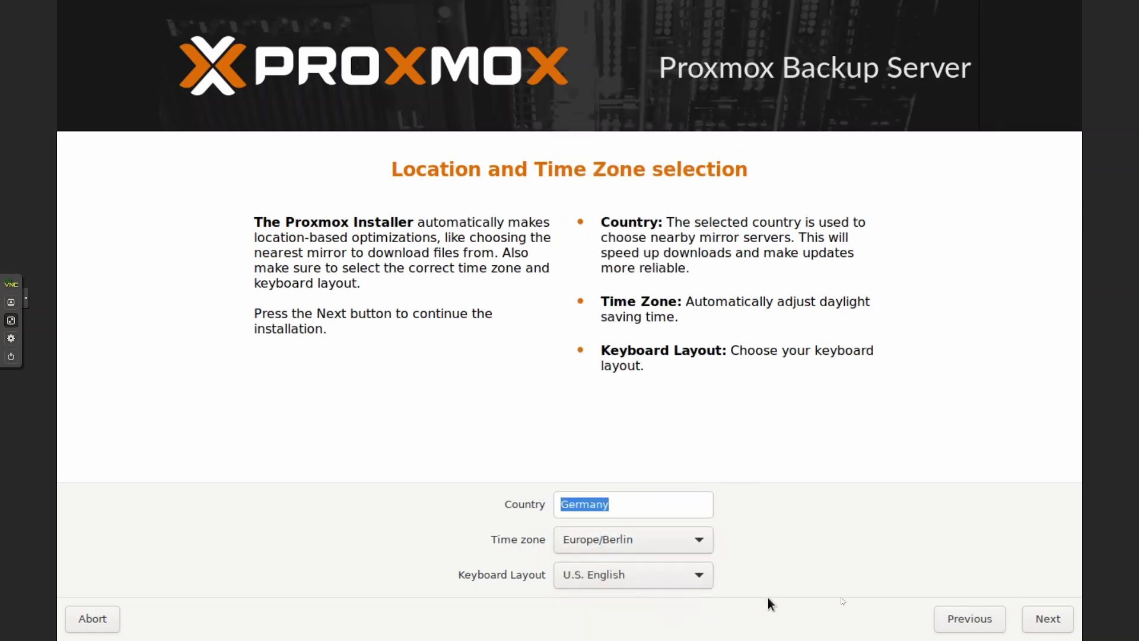
left_click(1049, 619)
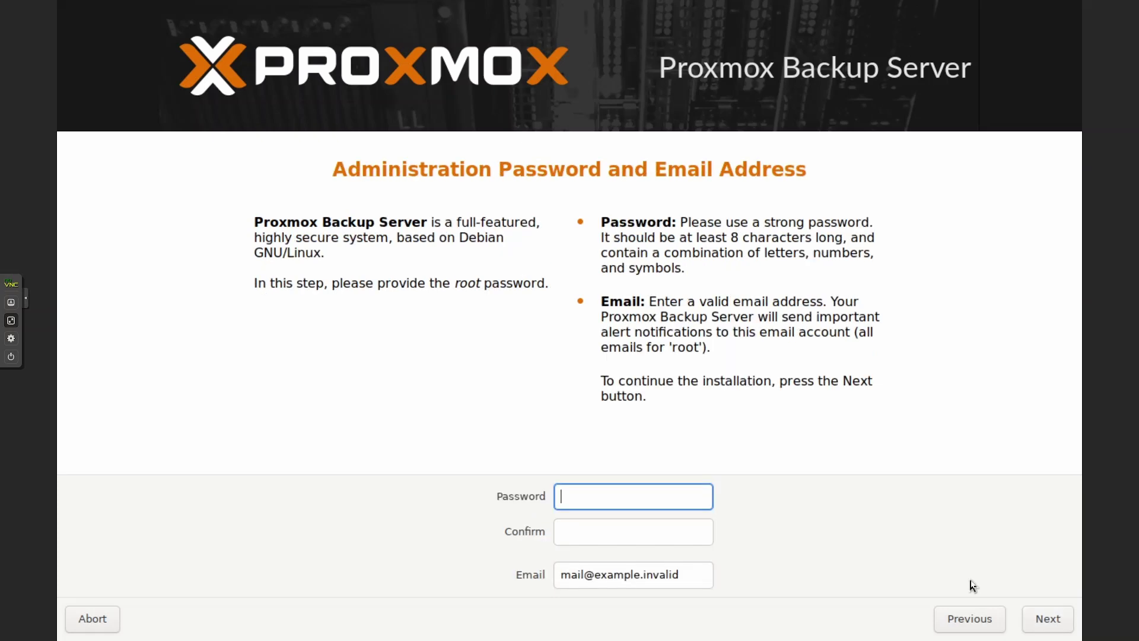
Enter and confirm the root administration password
type("**********")
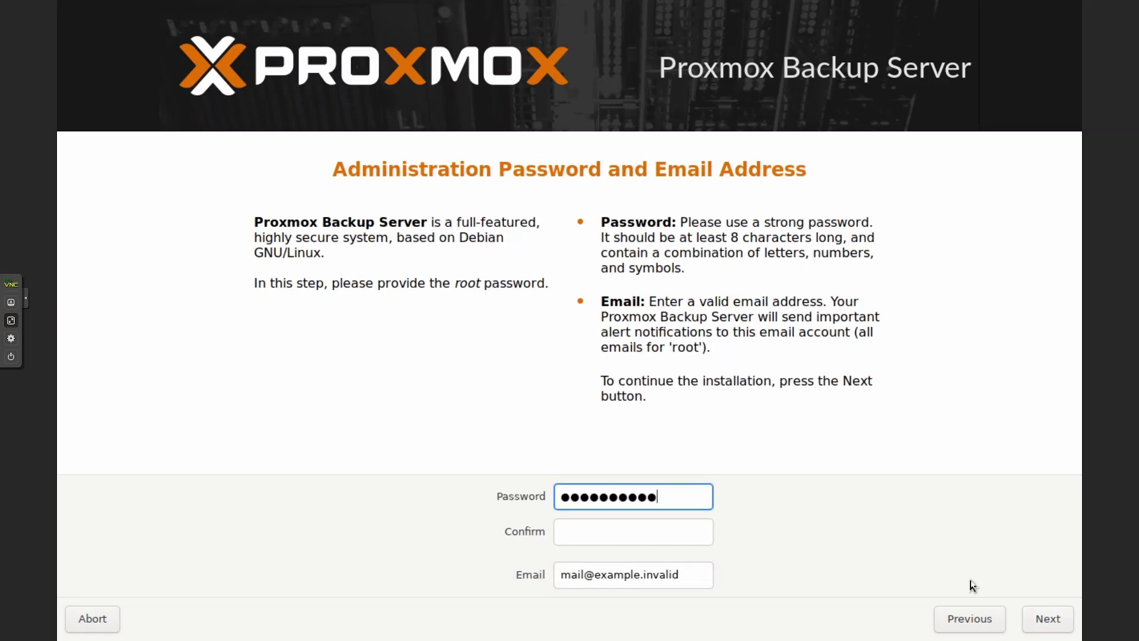
key("Tab")
type("**********")
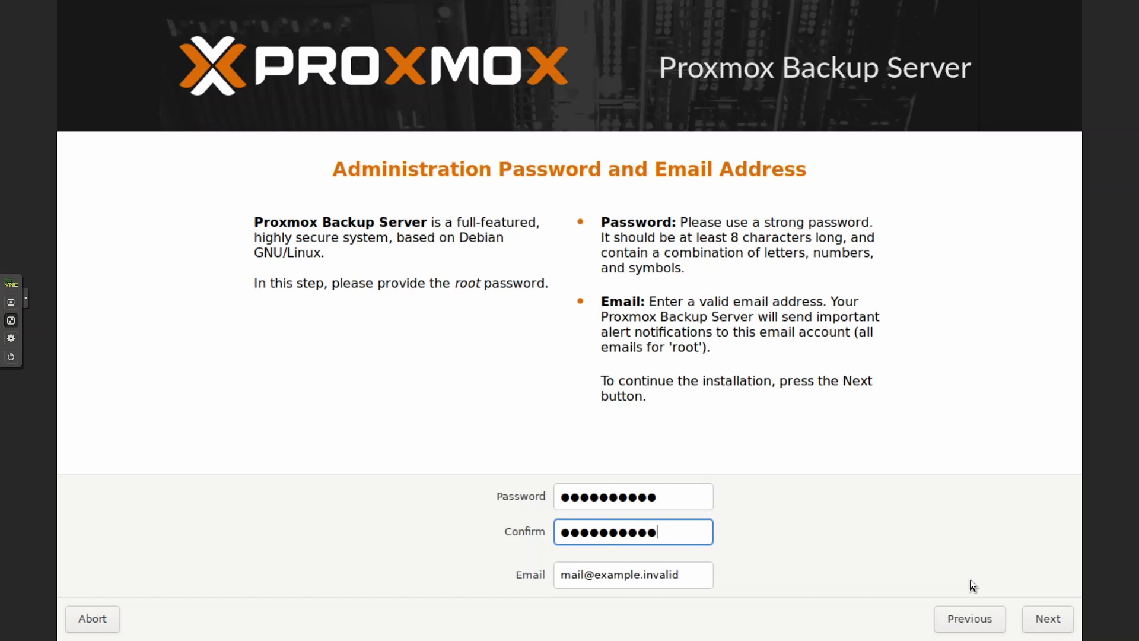
key("Tab")
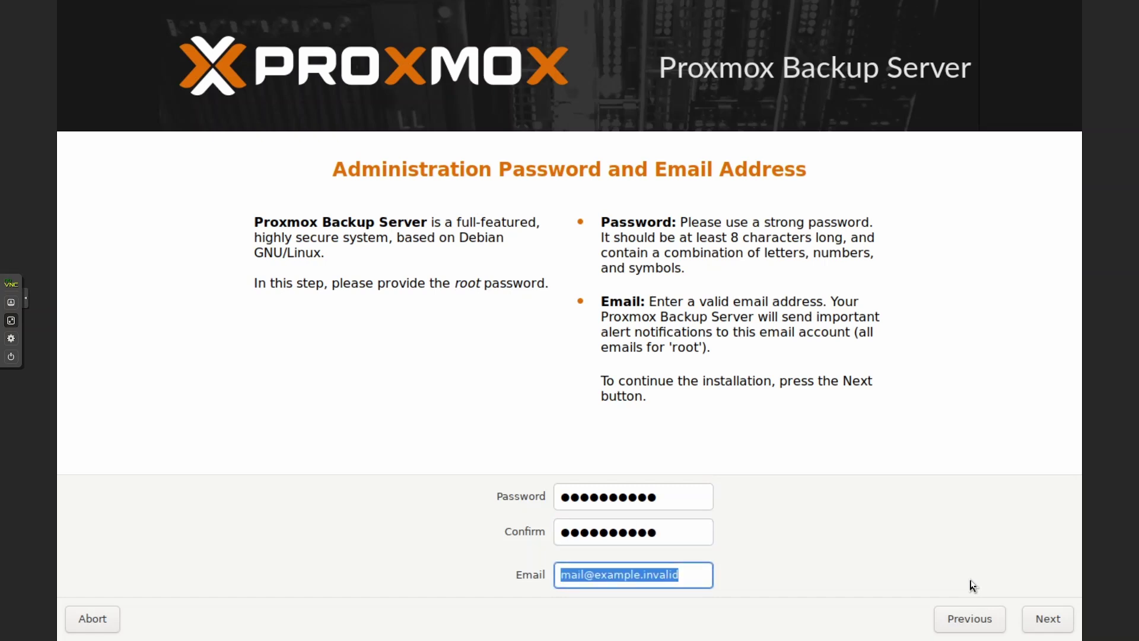
Change the domain ending of the administrator's e-mail address to "local" and continue to the network configuration
key("End")
key("BackSpace")
key("BackSpace")
key("BackSpace")
key("BackSpace")
key("BackSpace")
key("BackSpace")
key("BackSpace")
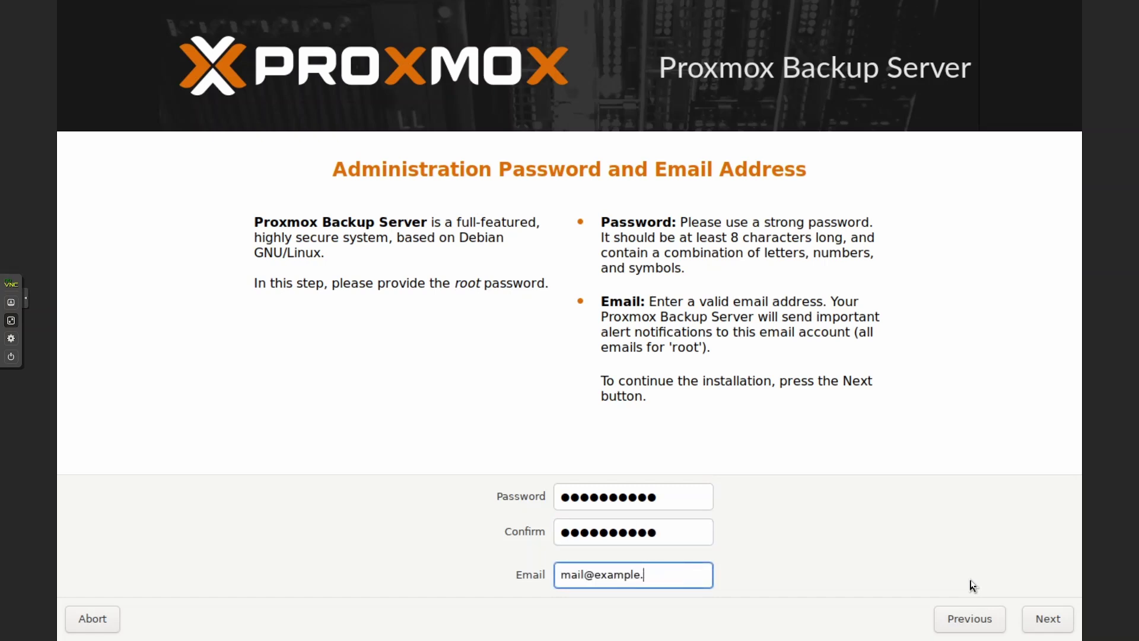
type("local")
key("Tab")
key("Tab")
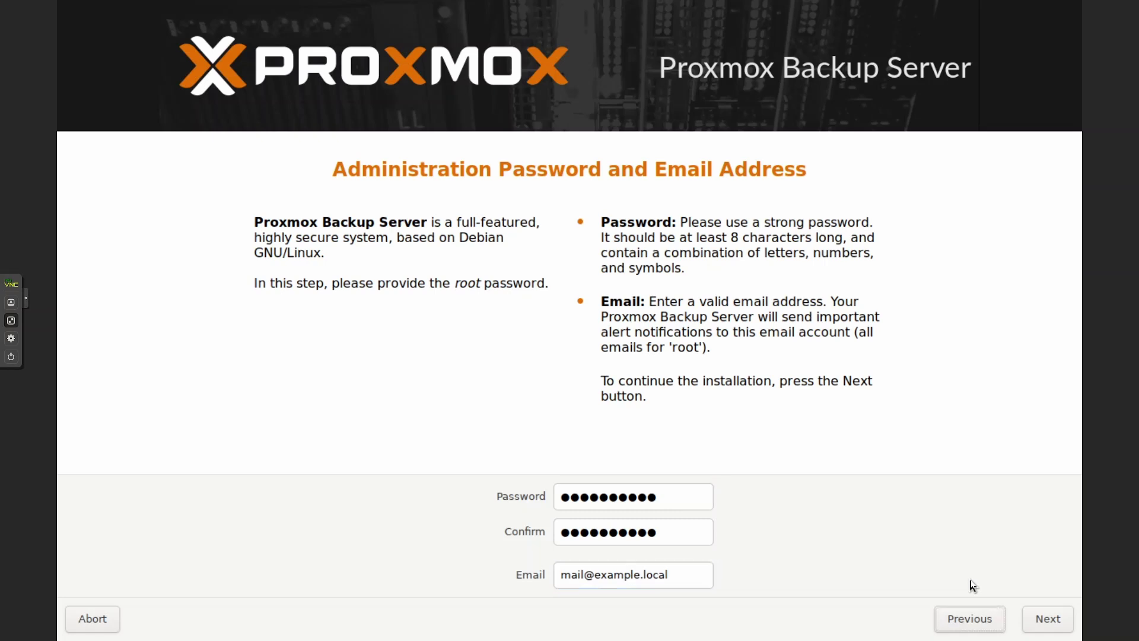
key("Return")
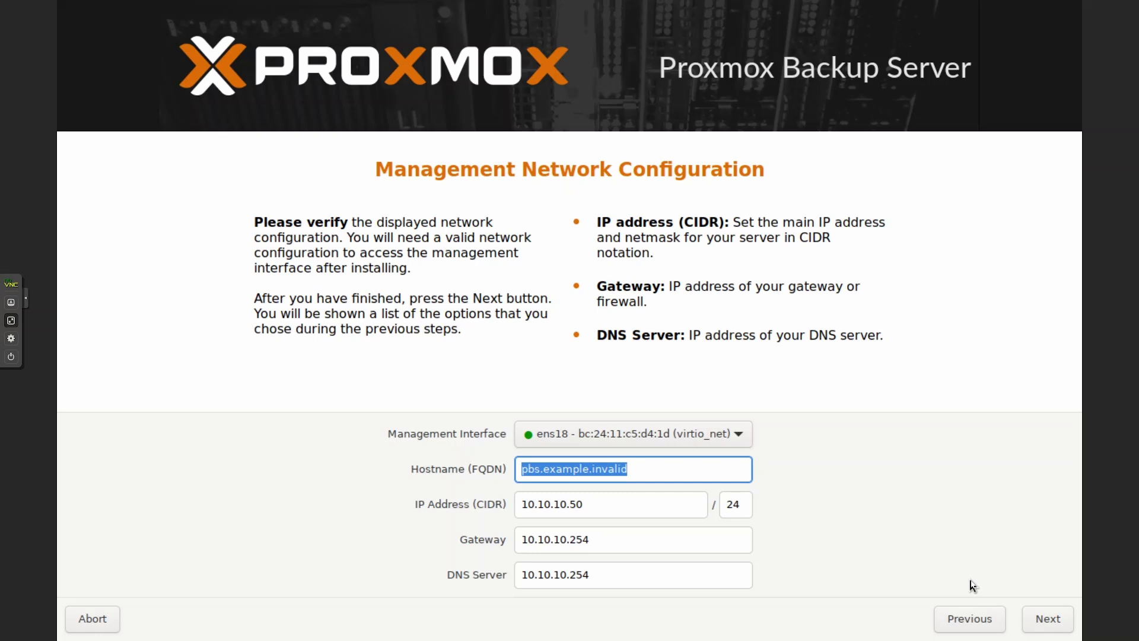
Set the server's hostname (FQDN) to pbs.hse.local
key("End")
key("BackSpace")
key("BackSpace")
key("BackSpace")
key("BackSpace")
key("BackSpace")
key("BackSpace")
key("BackSpace")
key("BackSpace")
key("BackSpace")
key("BackSpace")
key("BackSpace")
key("BackSpace")
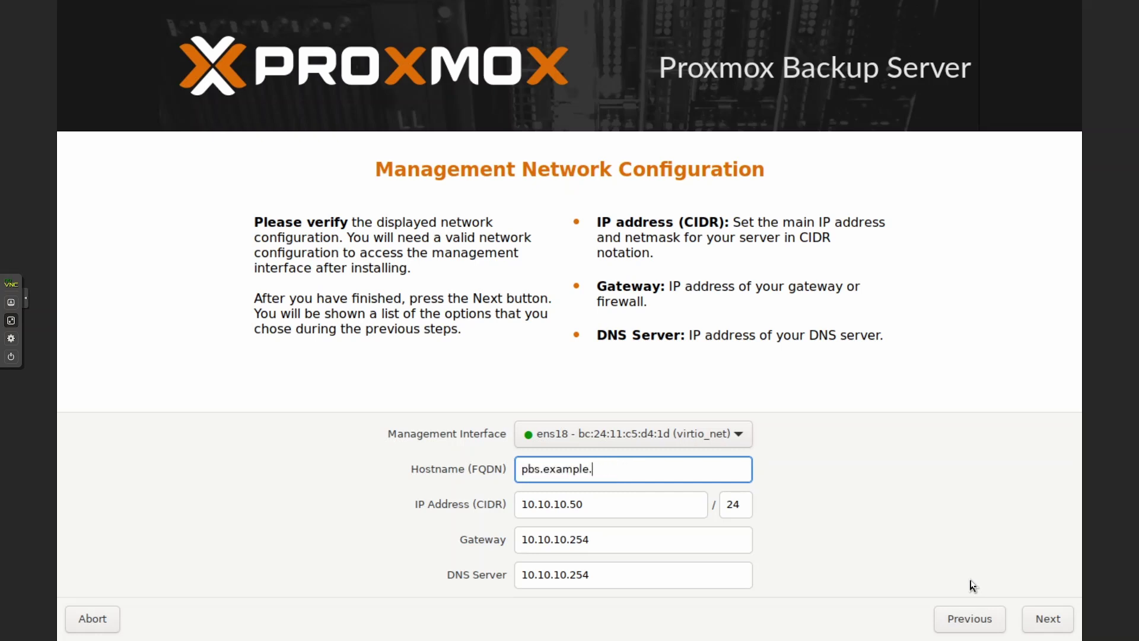
key("BackSpace")
key("BackSpace")
key("BackSpace")
type("hse.local")
Set the server's IP address to 10.10.10.192 with the gateway and DNS kept, and start the installation from the summary
key("Tab")
key("End")
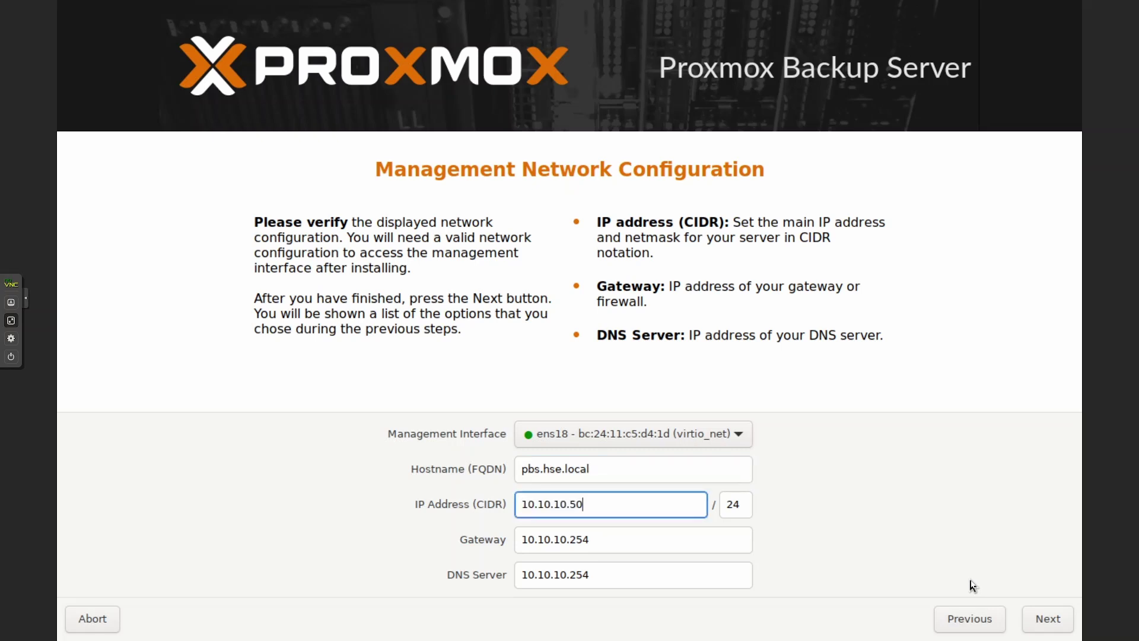
key("BackSpace")
key("BackSpace")
type("192")
key("Tab")
key("Tab")
key("Tab")
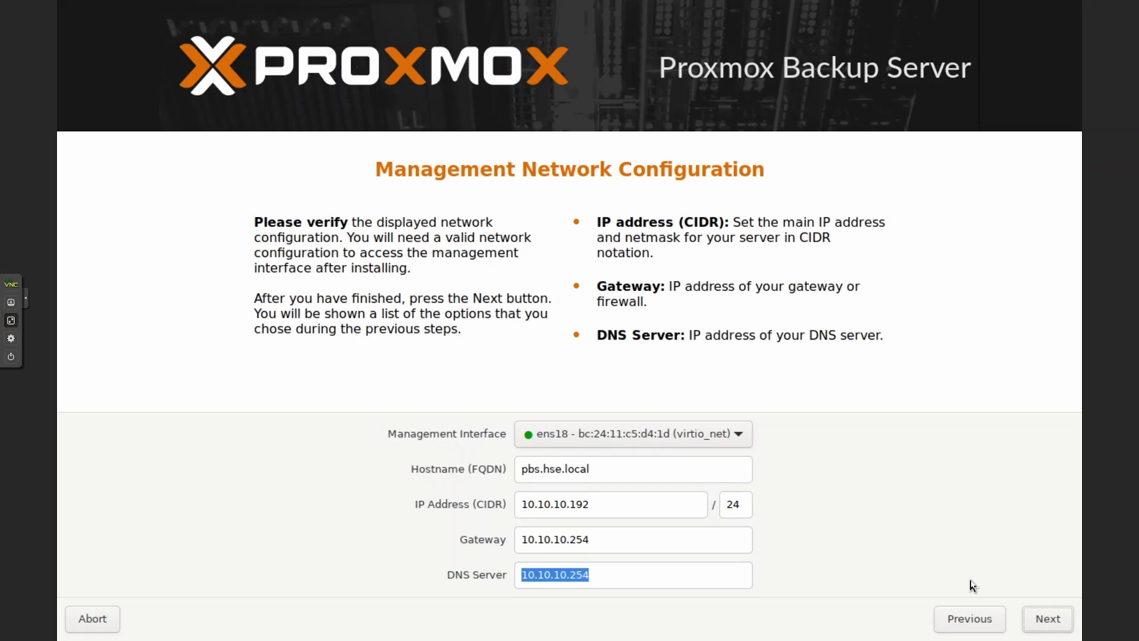
key("Return")
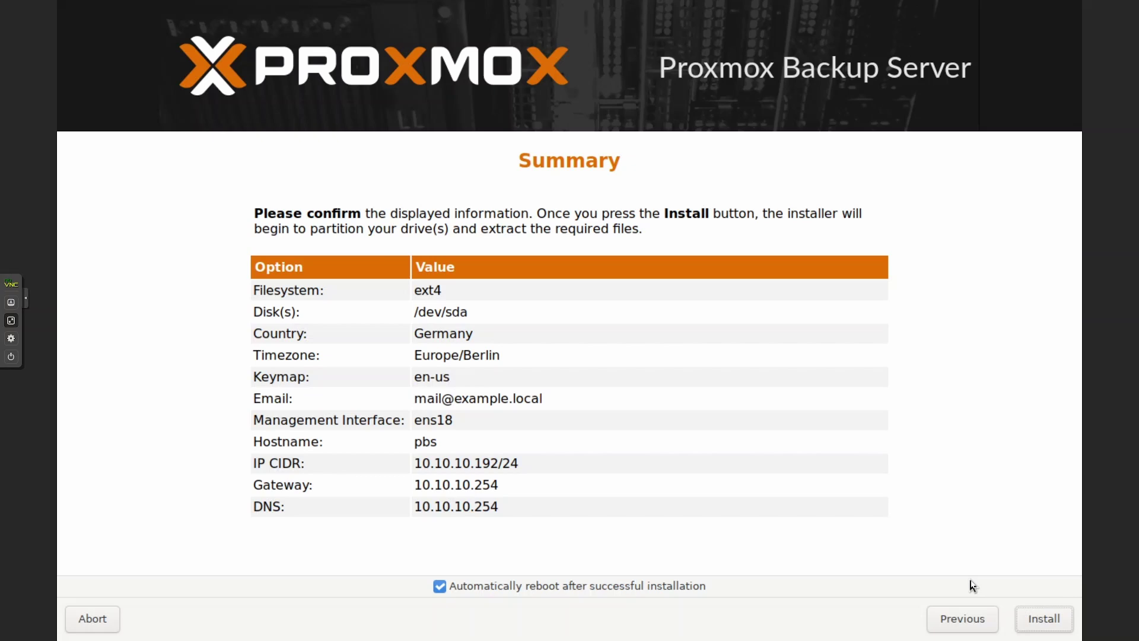
left_click(1038, 619)
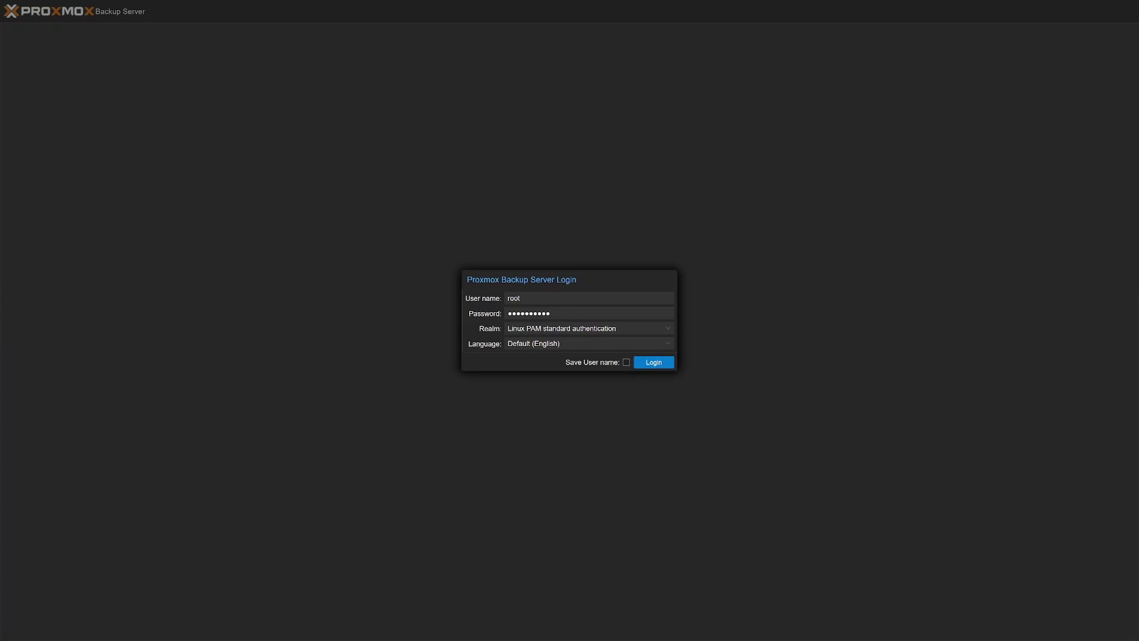
Log in to the Proxmox Backup Server web interface as root and dismiss the subscription notice
key("Return")
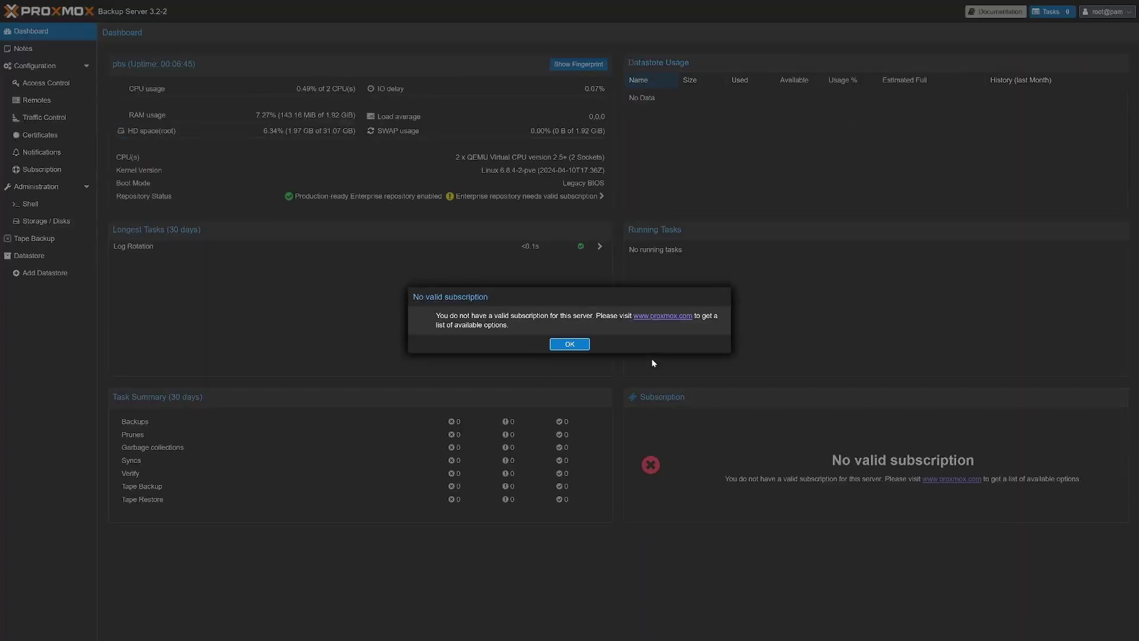
left_click(570, 344)
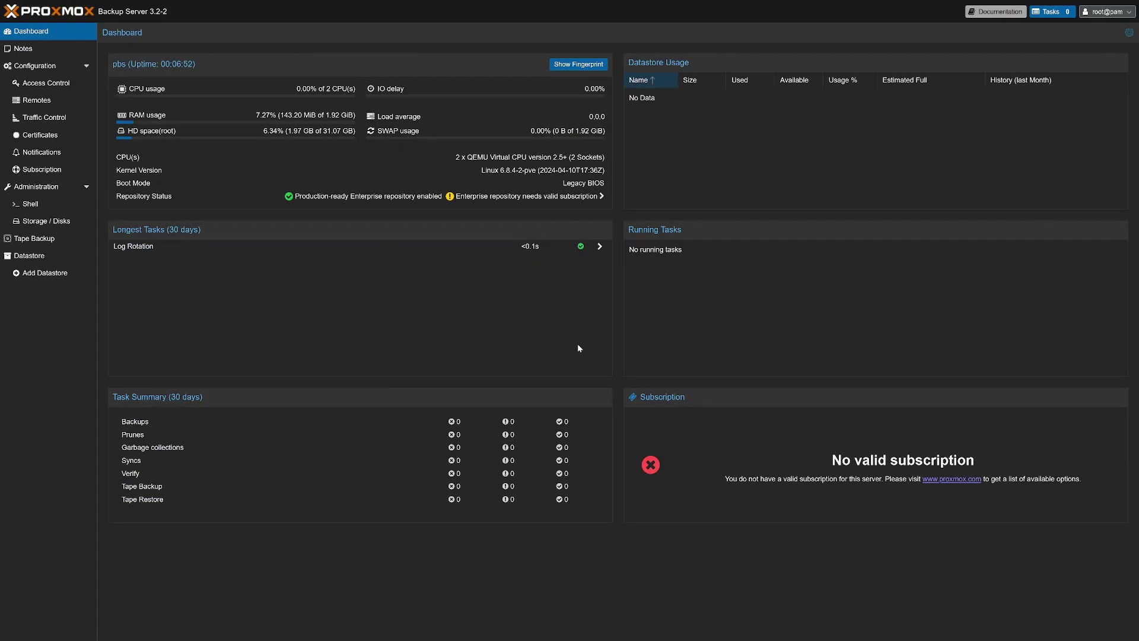
Disable the pbs-enterprise repository in the server's APT repositories
left_click(50, 191)
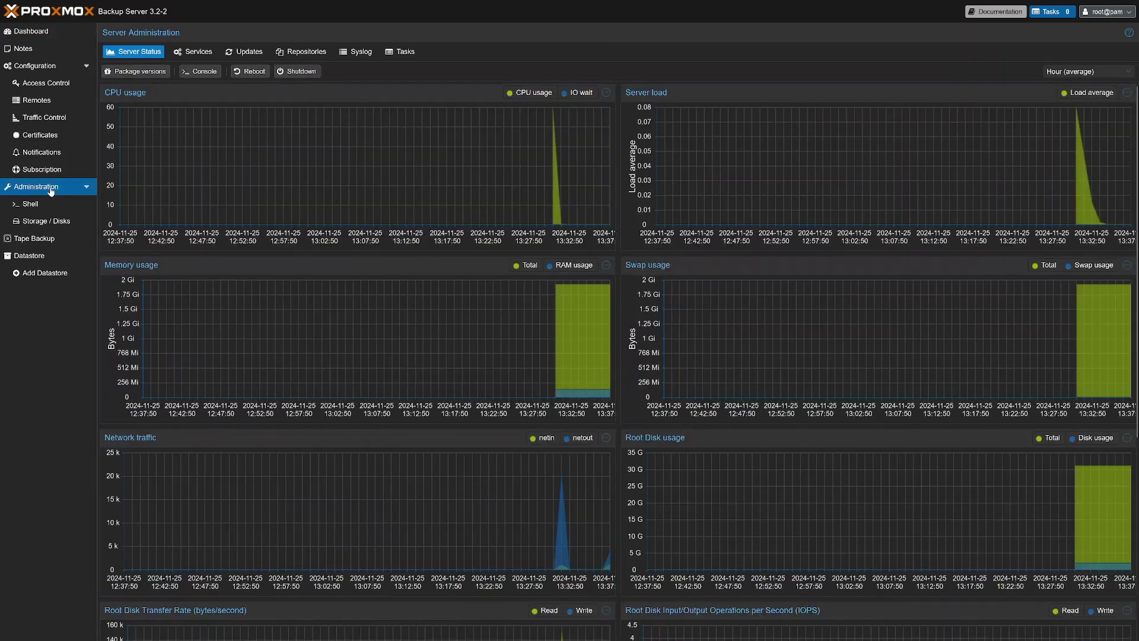
left_click(314, 55)
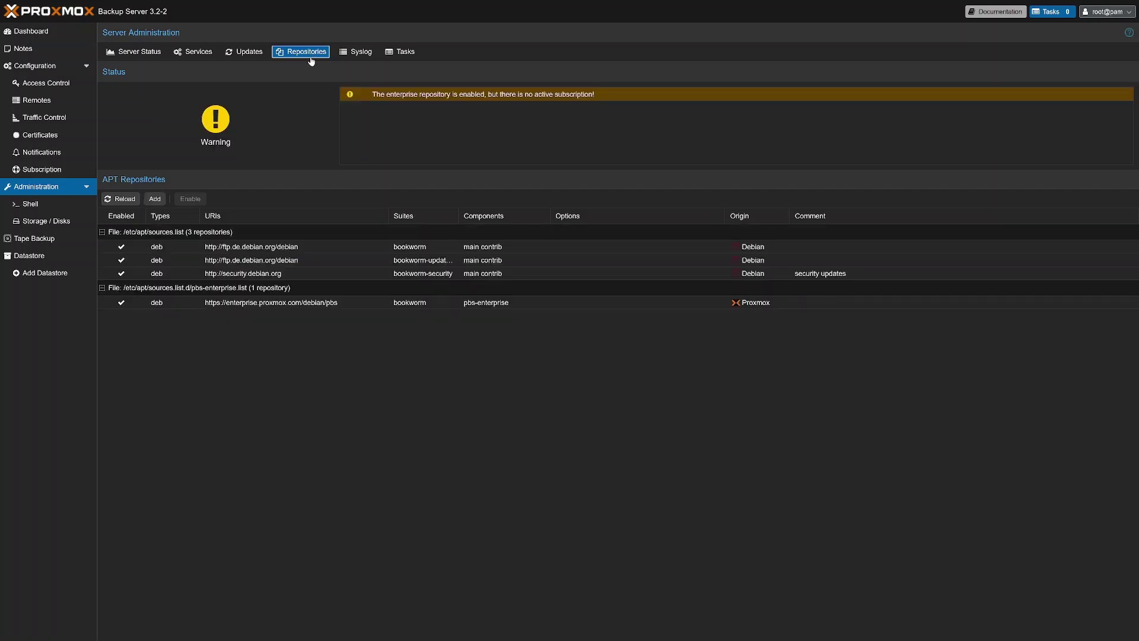
left_click(248, 302)
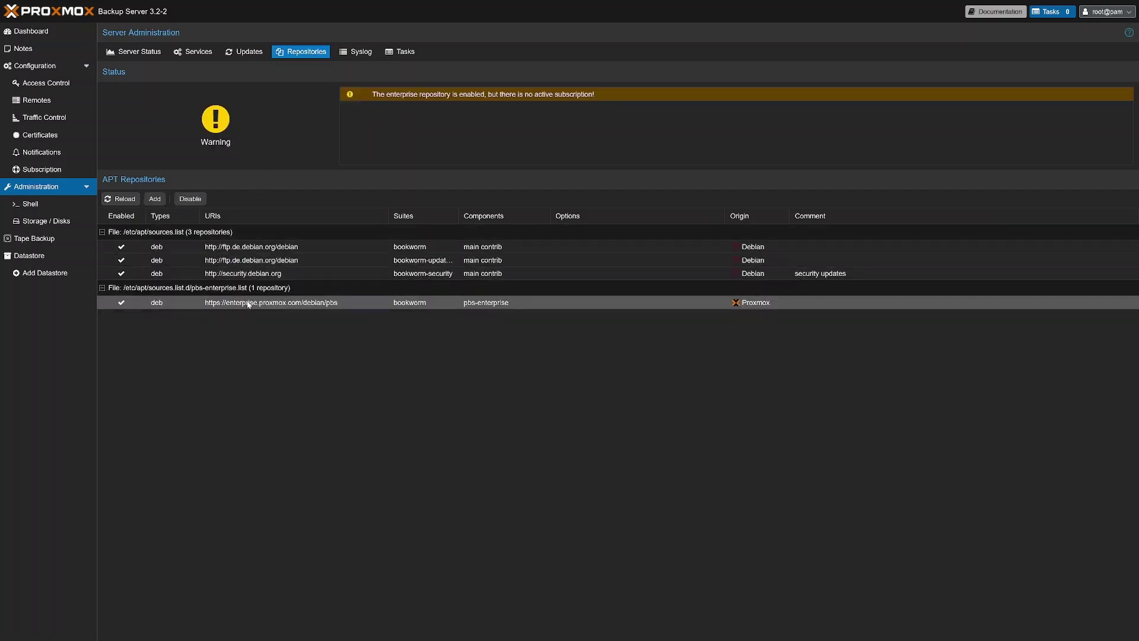
left_click(190, 199)
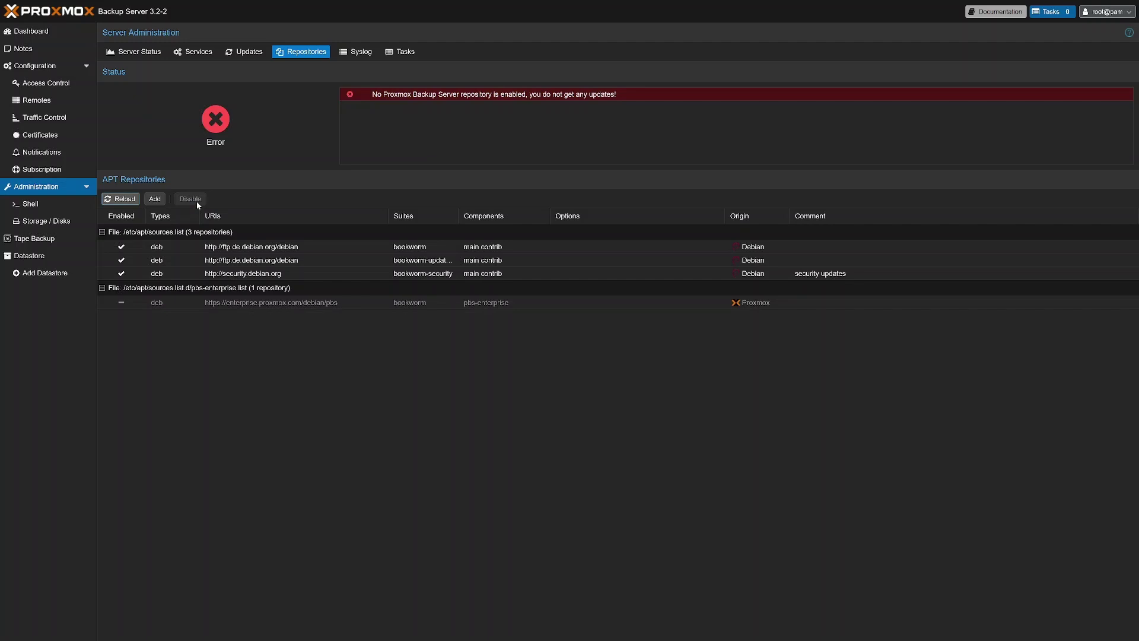
Add the No-Subscription repository to the server's APT repositories
left_click(154, 199)
left_click(569, 346)
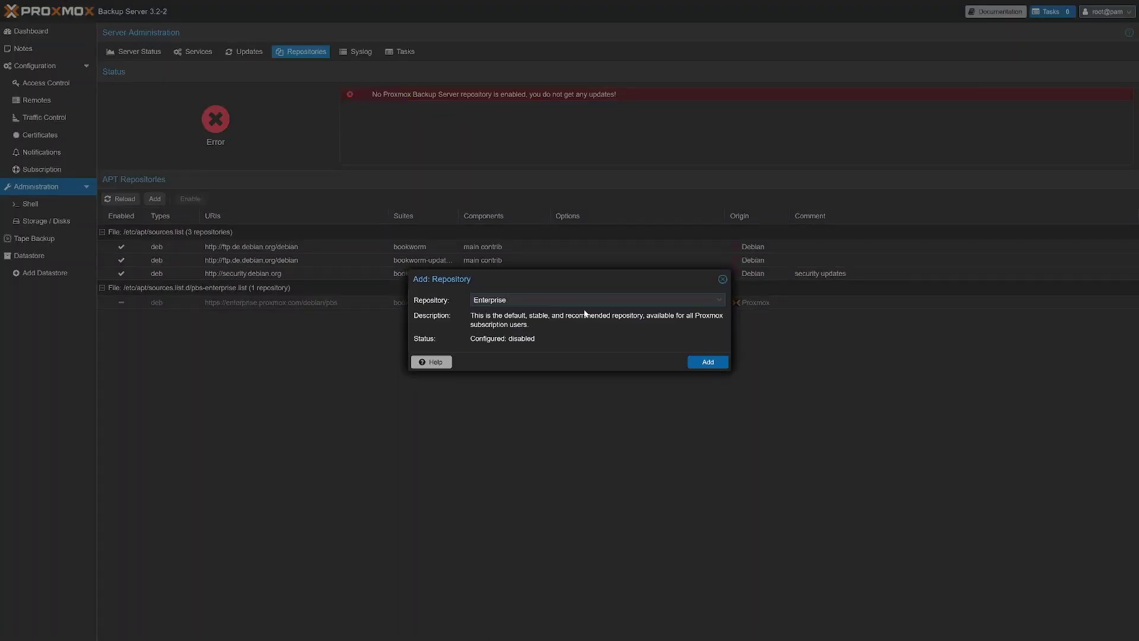
left_click(584, 300)
left_click(552, 322)
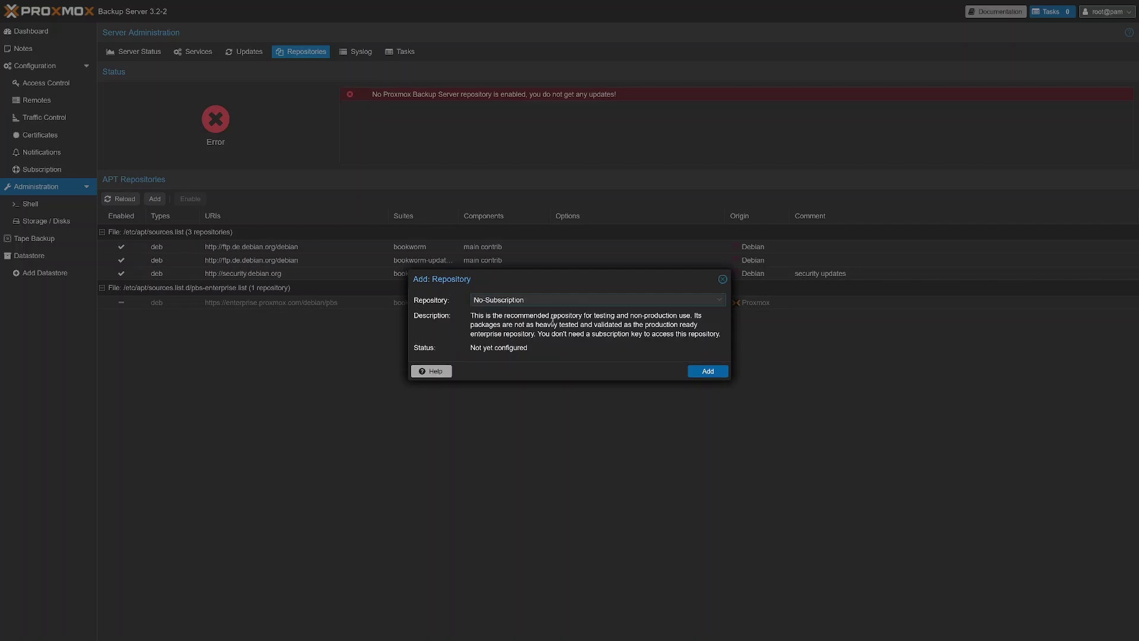
left_click(700, 371)
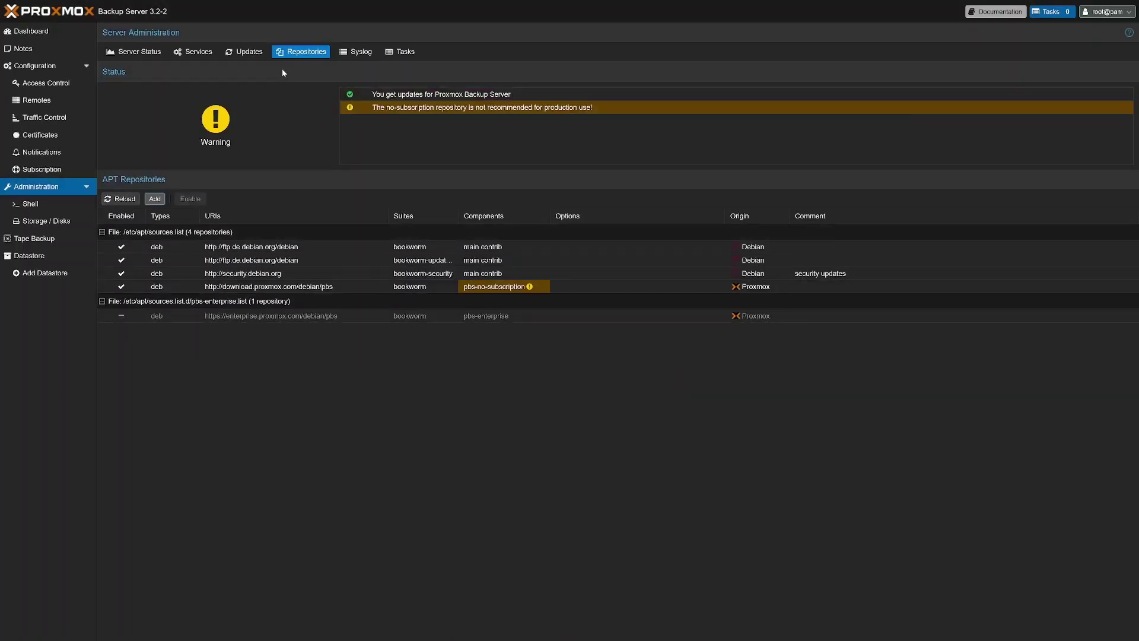
Refresh the list of available package updates and run the upgrade
left_click(244, 53)
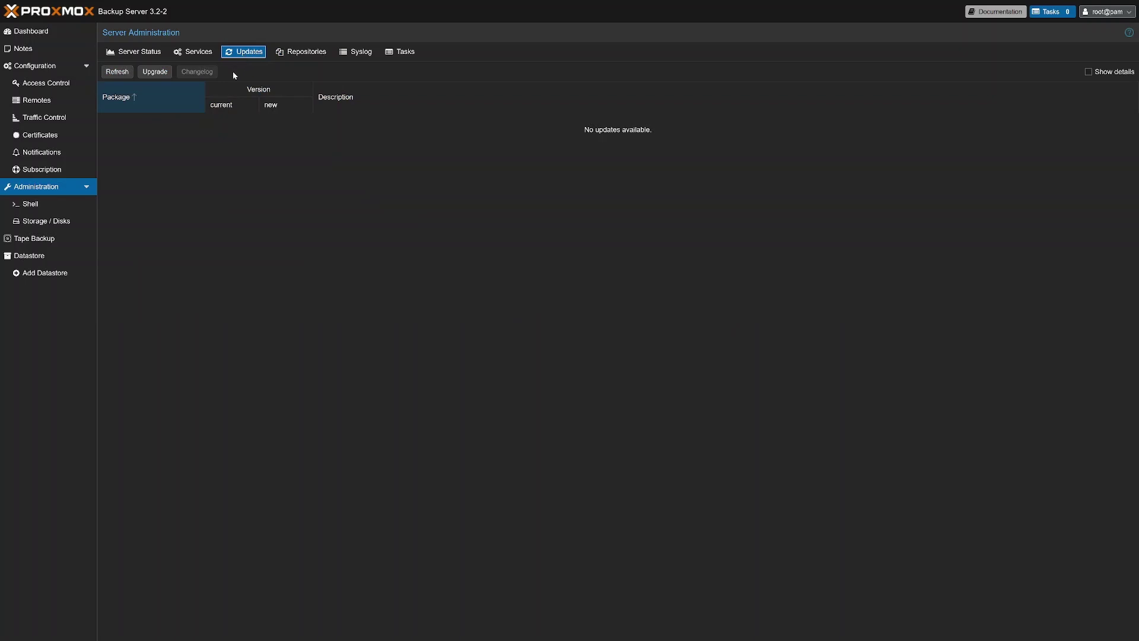
left_click(119, 73)
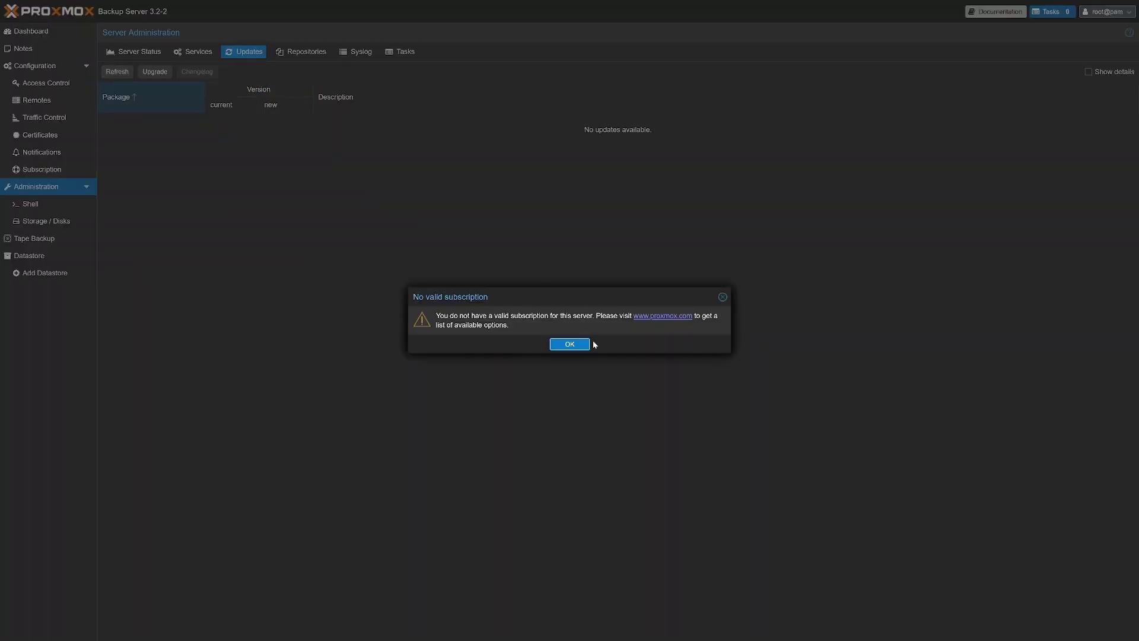
left_click(569, 345)
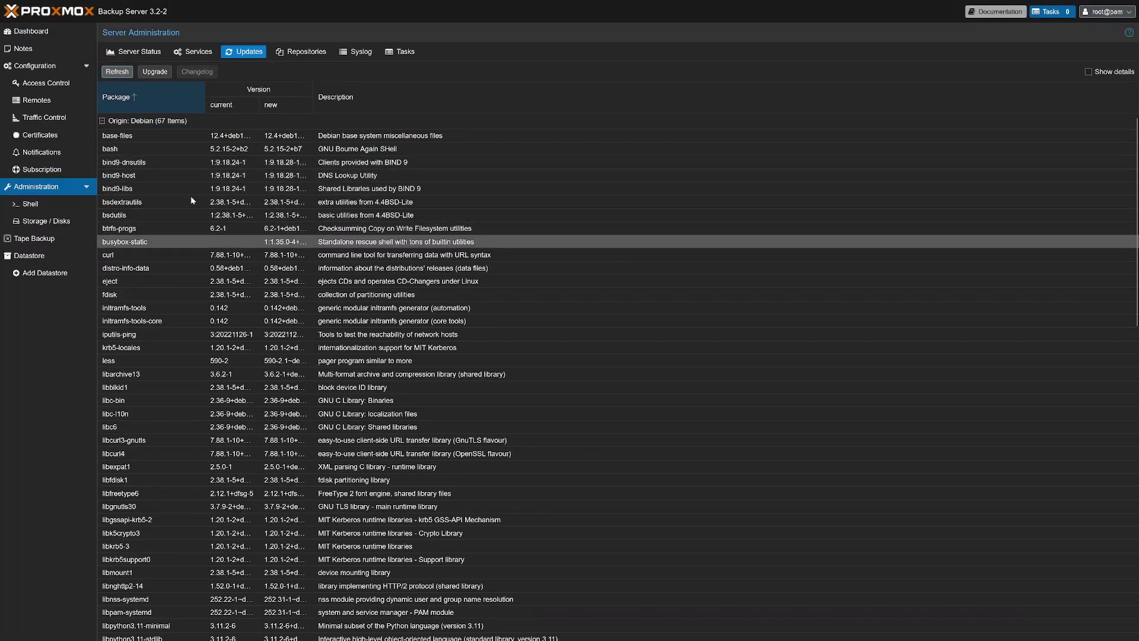
left_click(156, 72)
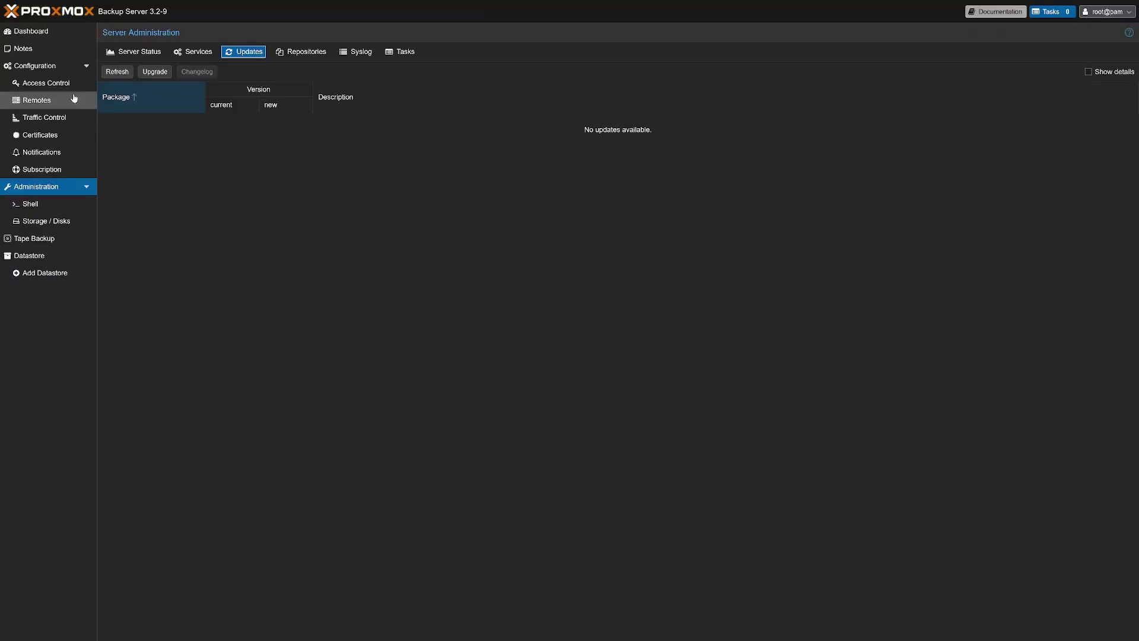
Add a user named backup in the Proxmox Backup authentication server realm, entering and confirming the account password
left_click(57, 84)
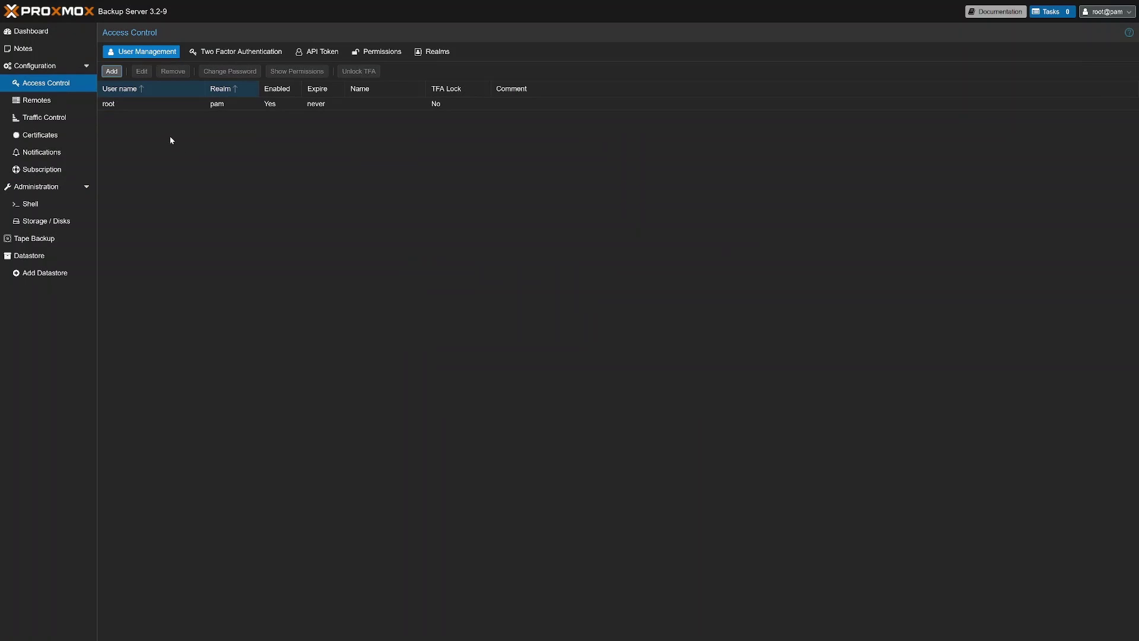
left_click(112, 72)
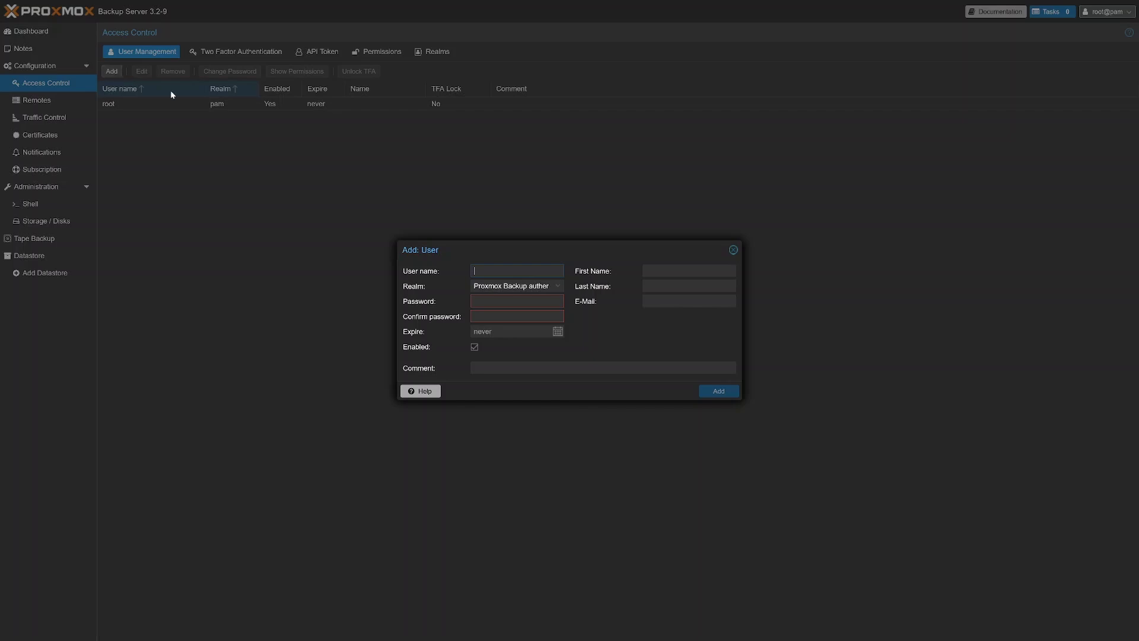
type("ba")
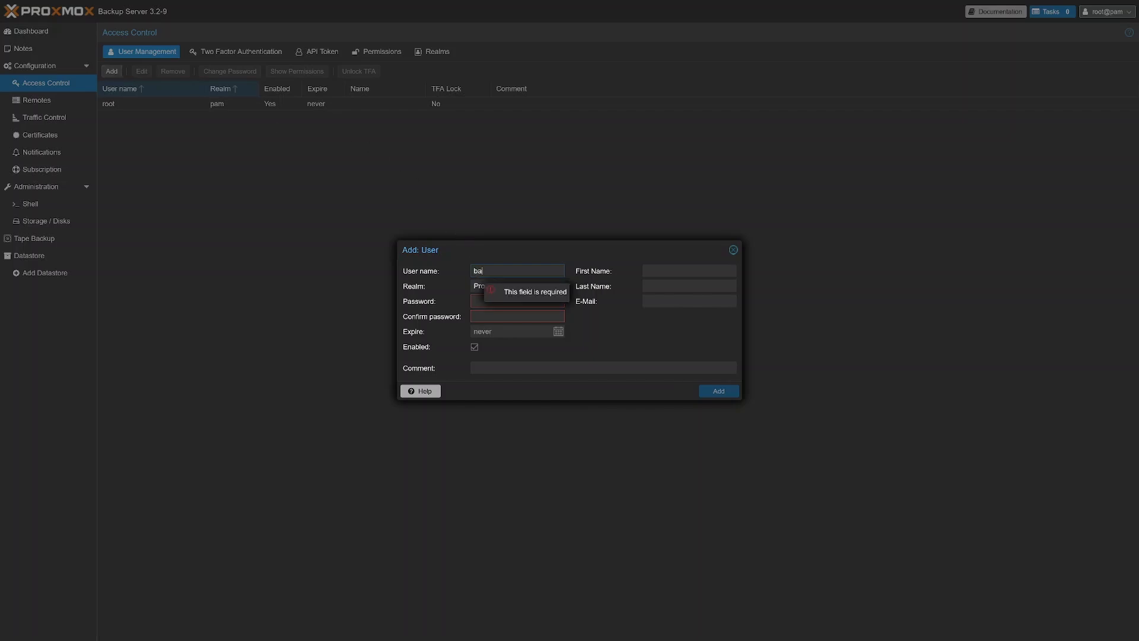
type("ckup")
key("Tab")
key("Tab")
type("***")
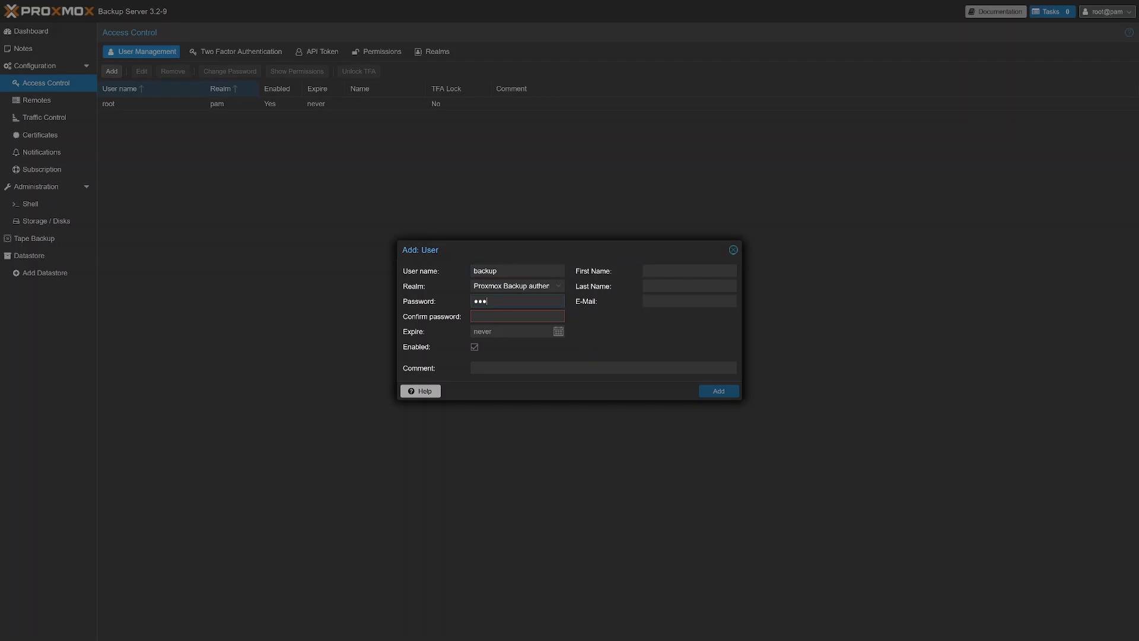
type("****************")
left_click(559, 286)
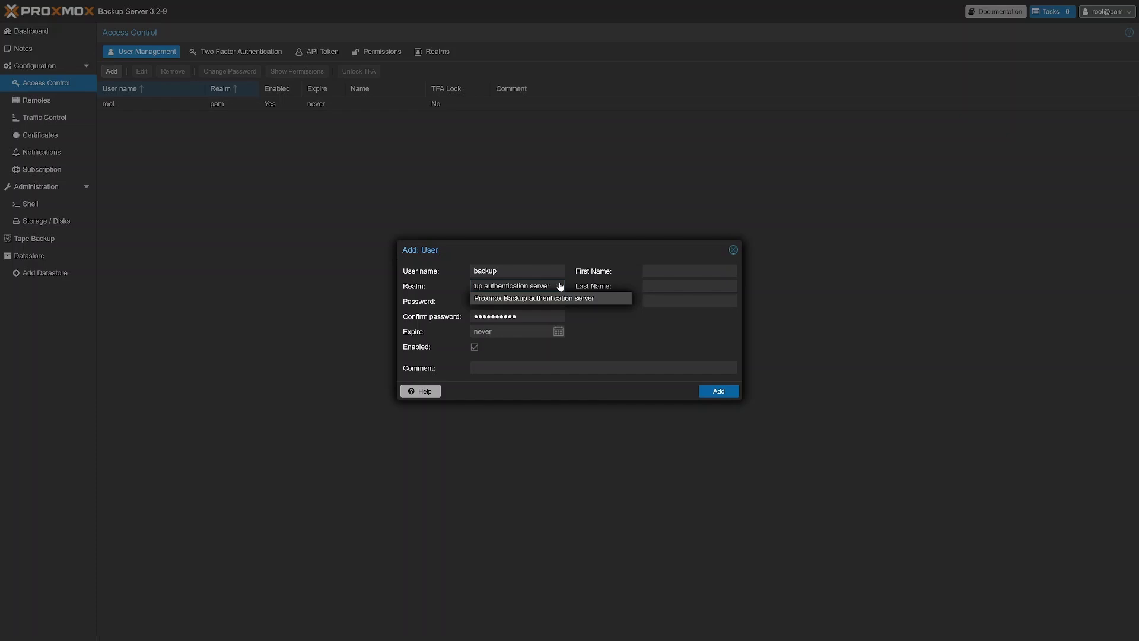
left_click(560, 287)
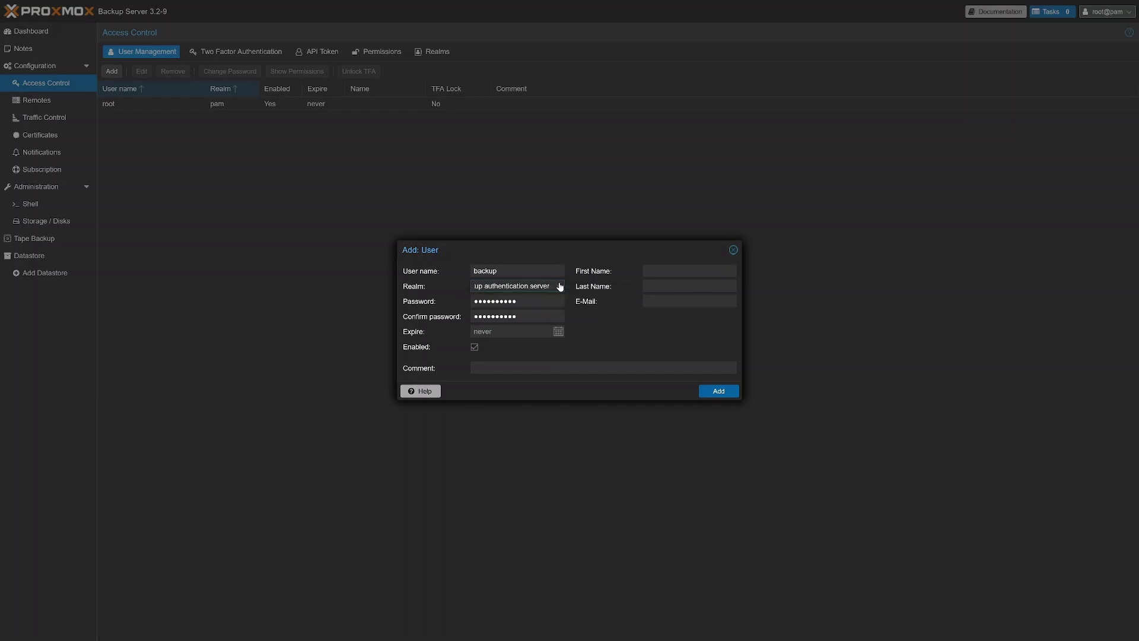
left_click(713, 393)
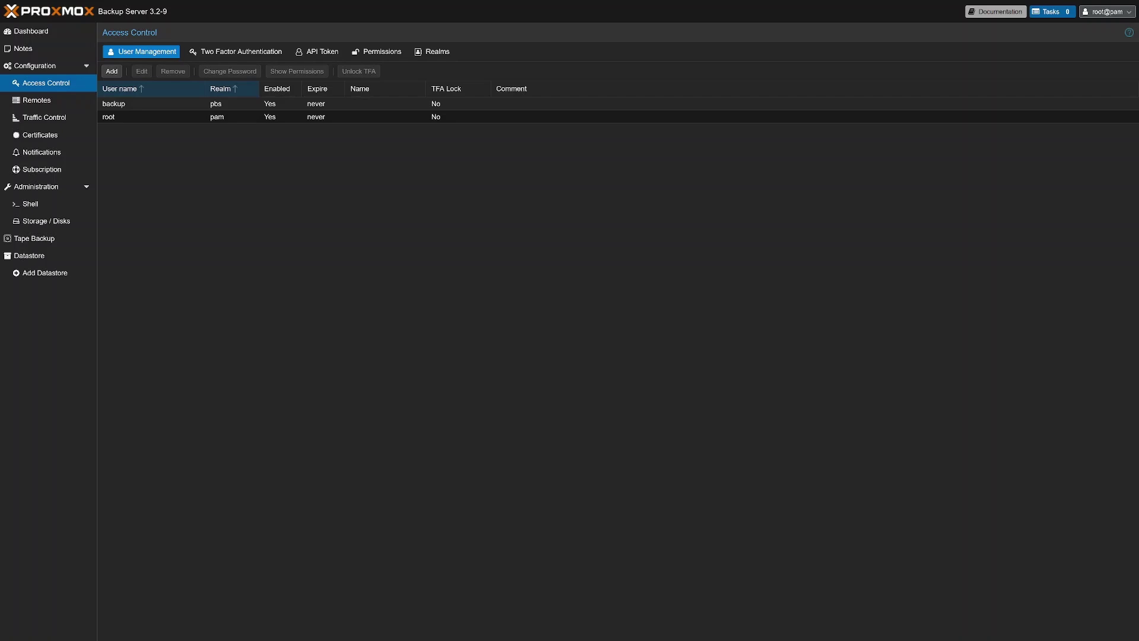
Initialize the unused /dev/sdb disk with GPT and create an ext4 directory named bak1 on it, added as a datastore
left_click(46, 220)
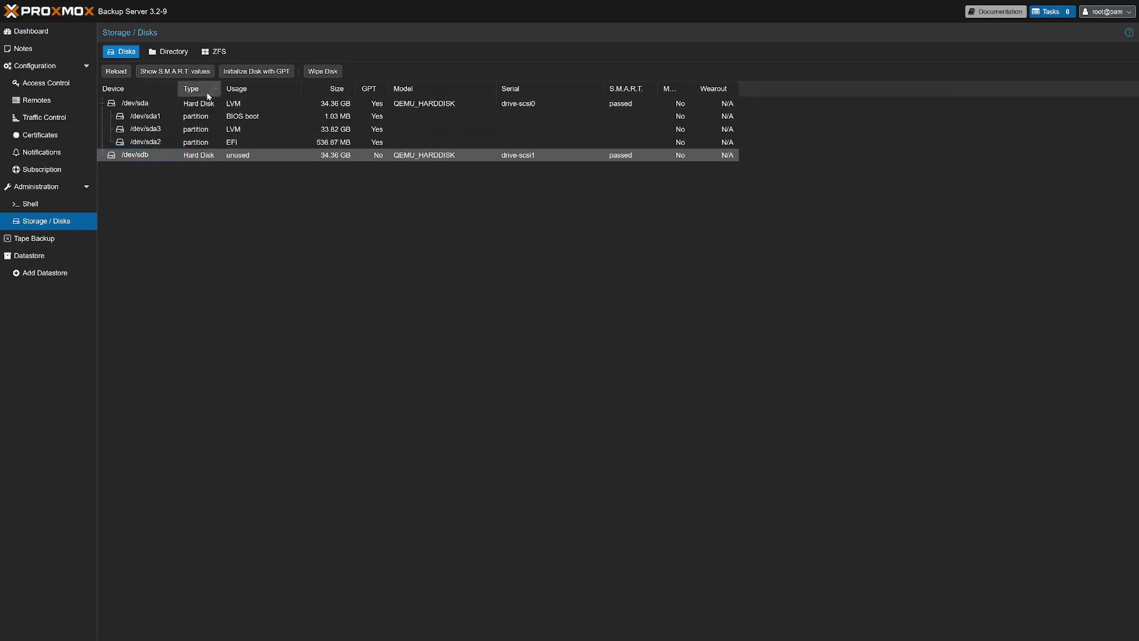
left_click(245, 73)
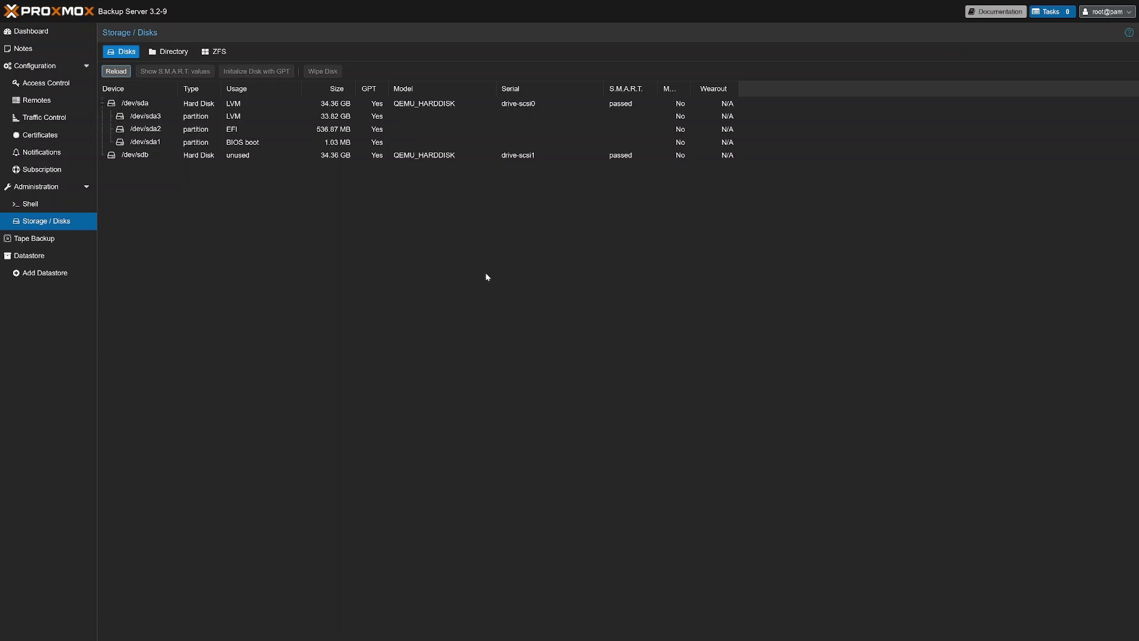
left_click(172, 52)
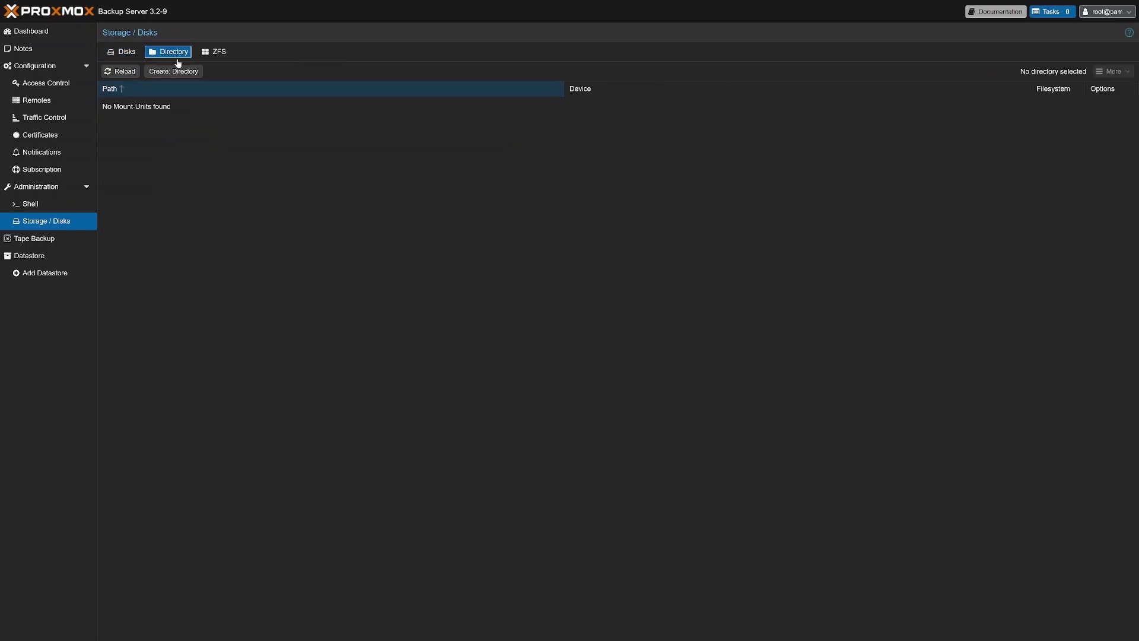
left_click(158, 73)
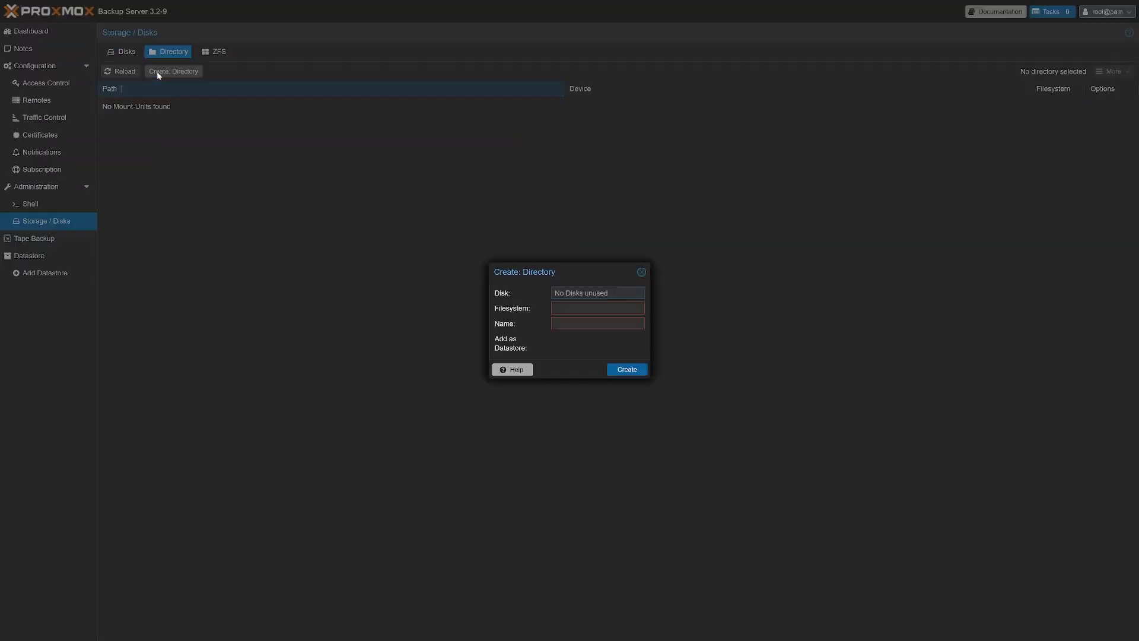
left_click(639, 308)
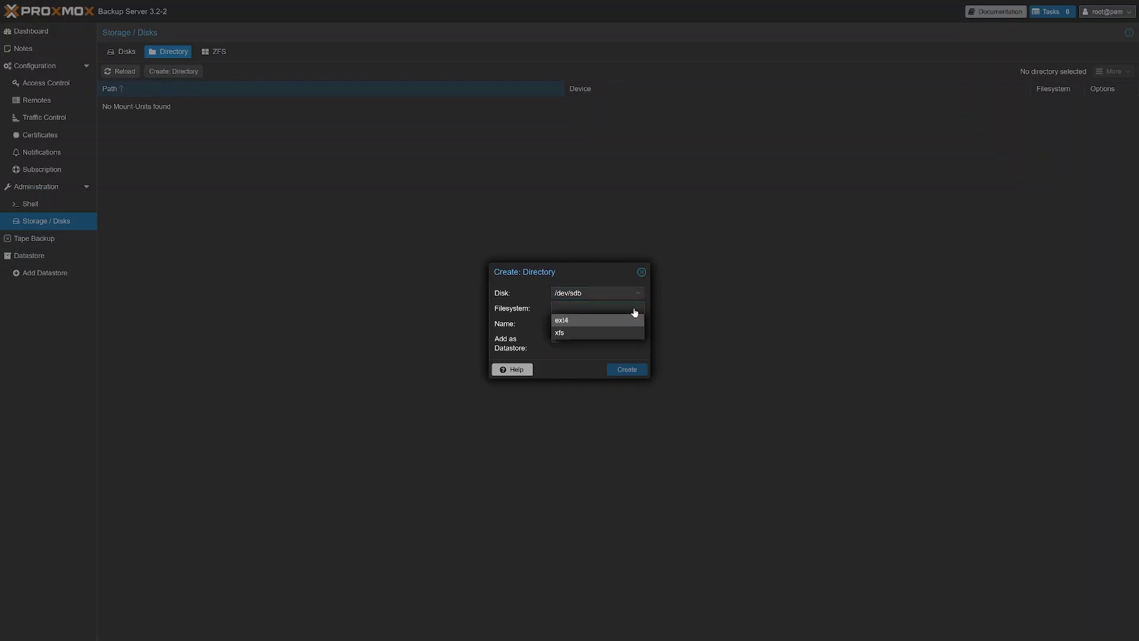
left_click(595, 320)
left_click(602, 322)
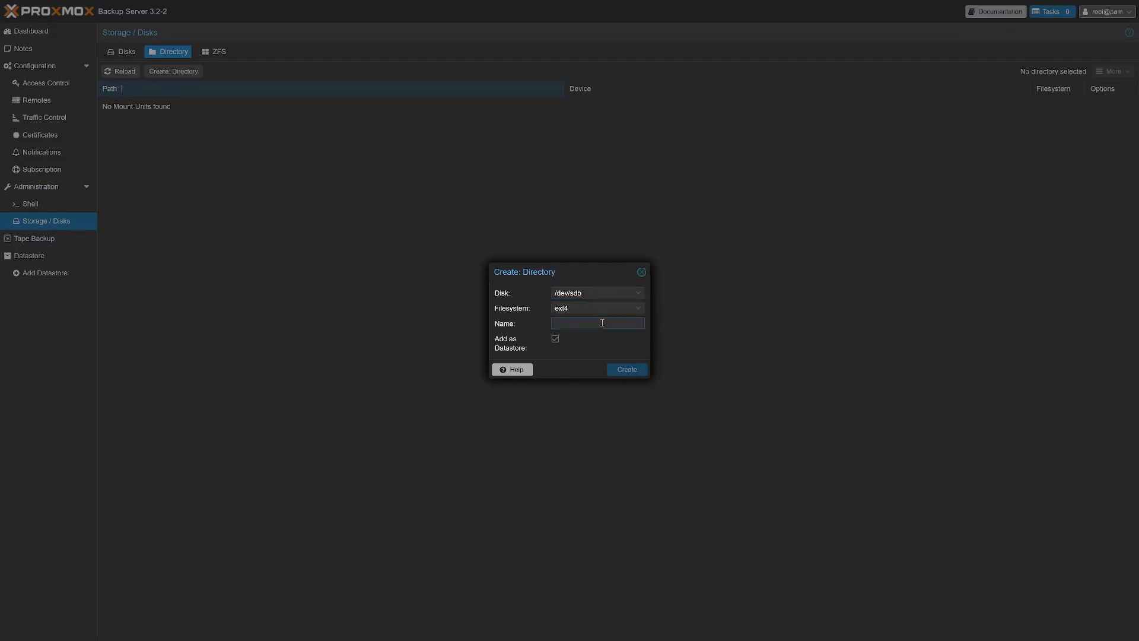
type("bak1")
left_click(626, 369)
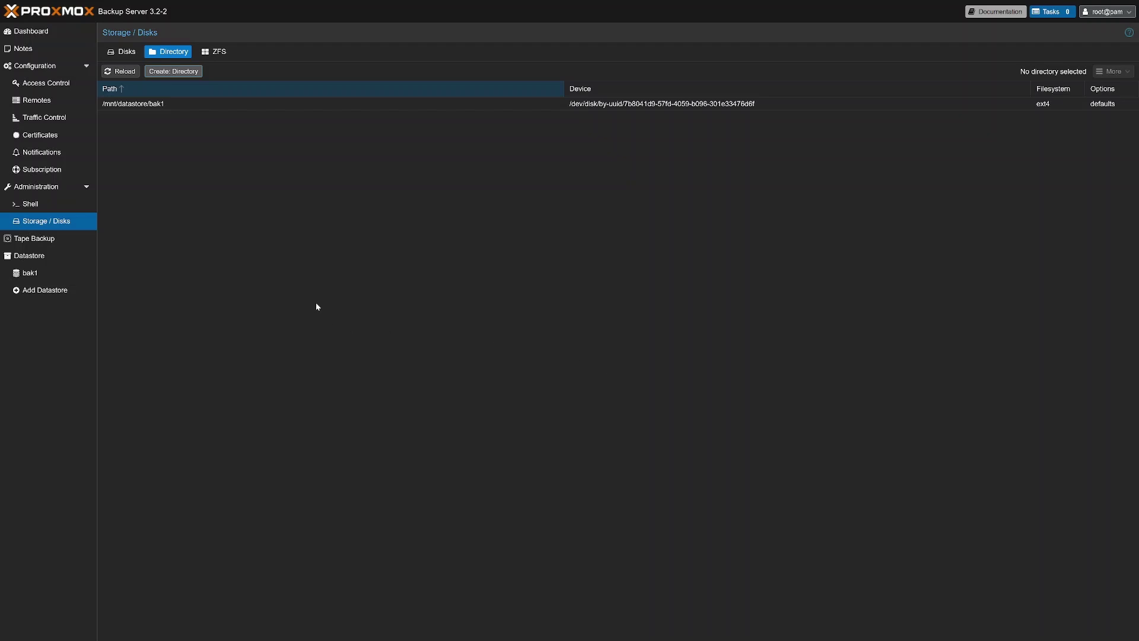
Create the mount point directory /mnt/nfs from the server's shell
left_click(45, 204)
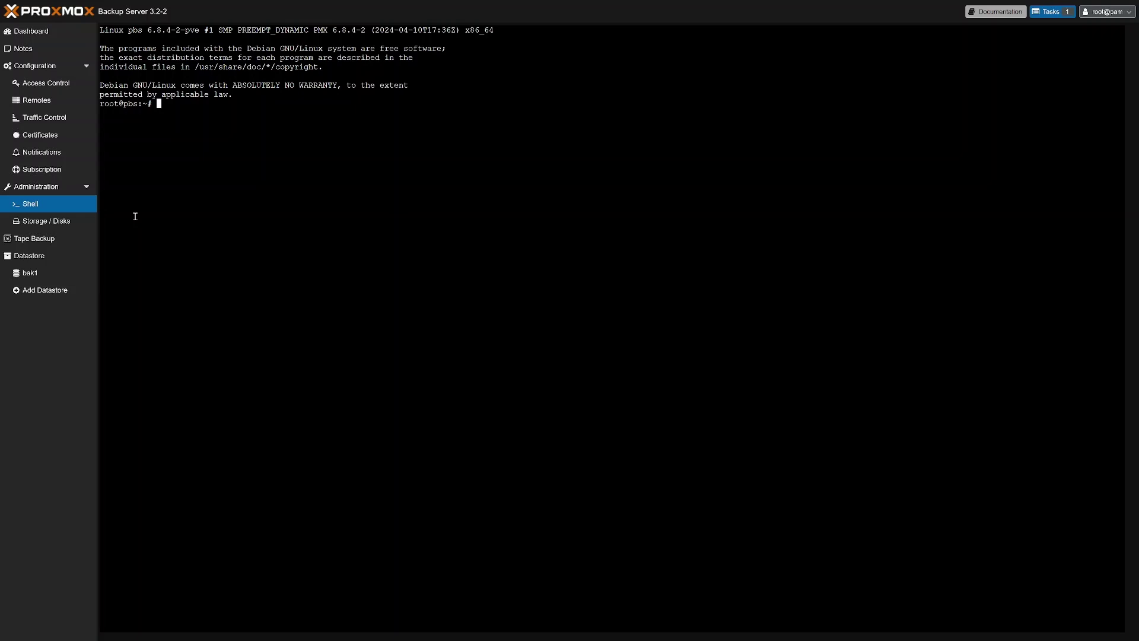
type("mkdir /mnt/nfs")
key("Return")
Append "10.10.10.200:/mnt/tank/Backup/pbs /mnt/nfs/ nfs vers=3,nouser,atime,auto,retrans=2,rw,dev,exec 0 0" to /etc/fstab in nano and save the file
type("nano /et")
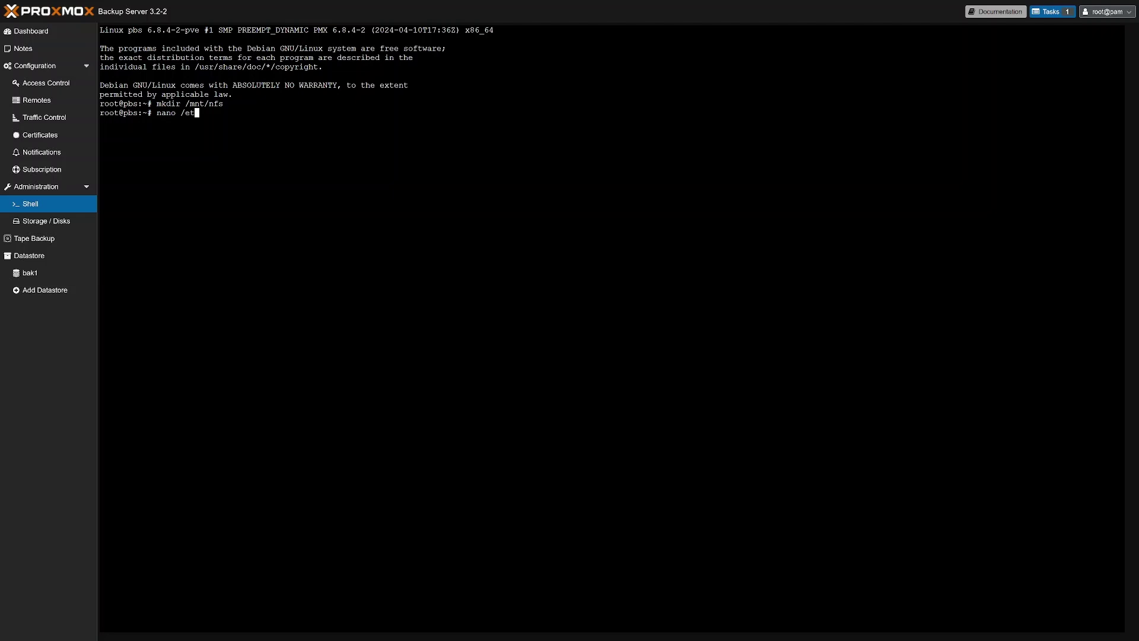
type("c.fstab")
key("BackSpace")
key("BackSpace")
key("BackSpace")
key("BackSpace")
key("BackSpace")
key("BackSpace")
type("/fstab")
key("Return")
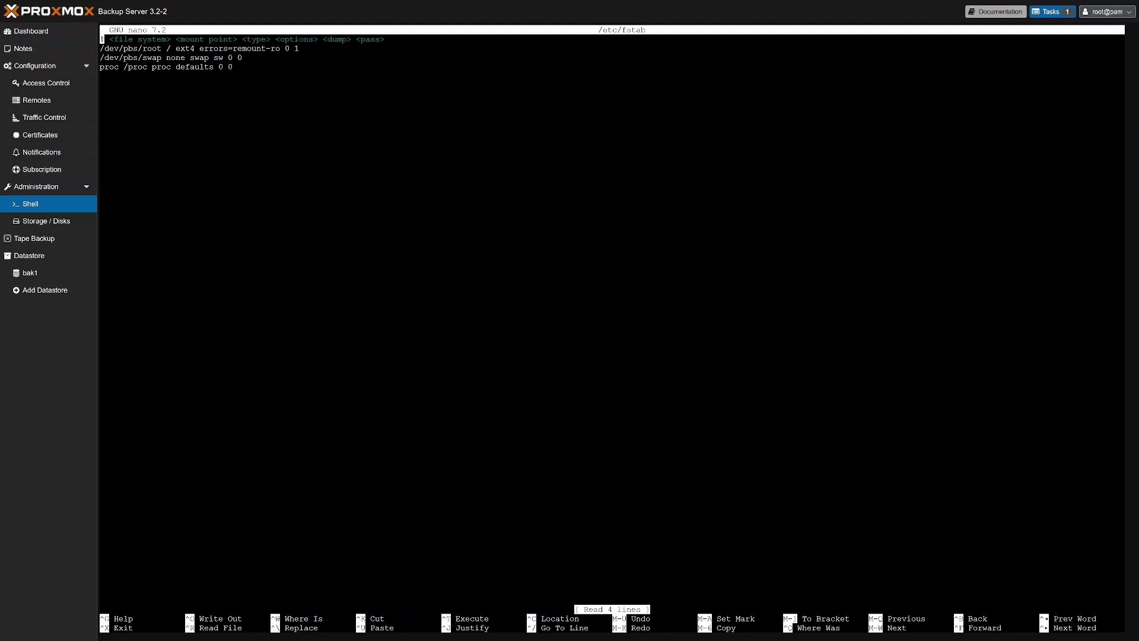
key("Down")
key("Down")
key("Down")
key("Down")
type("10.10.10.200:/mnt/tank/Backup/pbs /mnt/nfs/ nfs vers=3,nouser,atime,auto,retrans=2,rw,dev,exec 0 0")
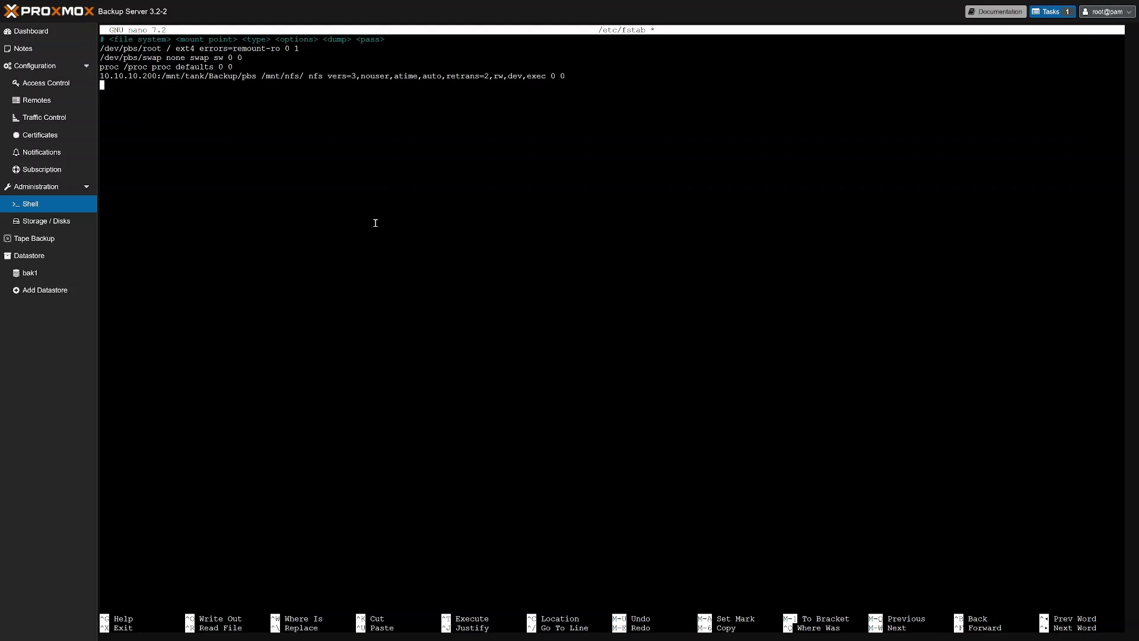
key("ctrl+x")
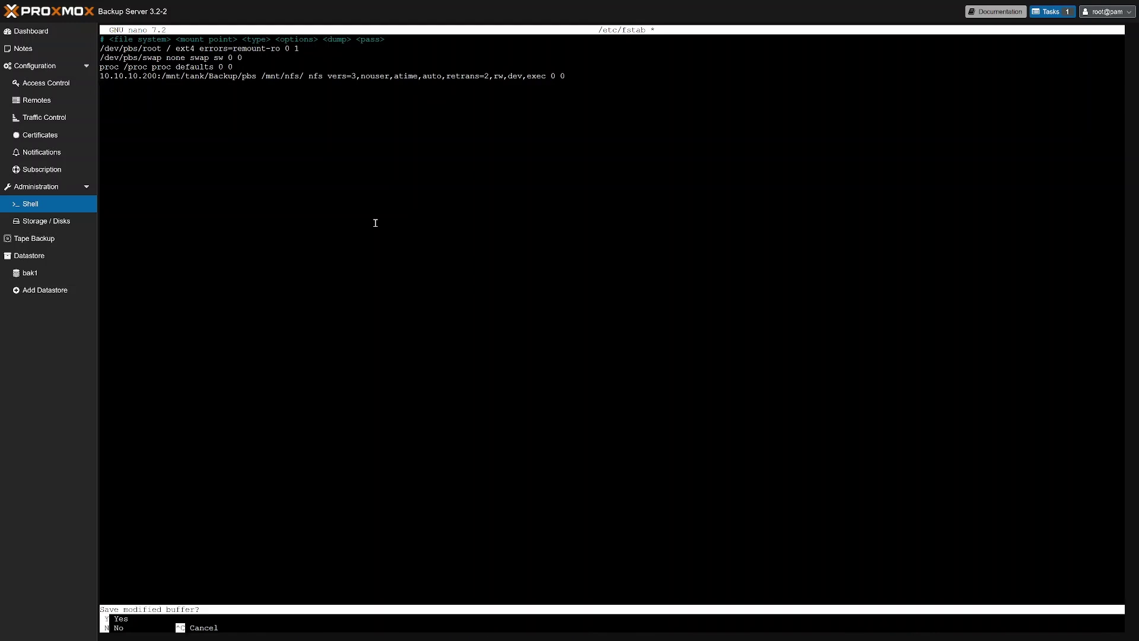
key("y")
key("Return")
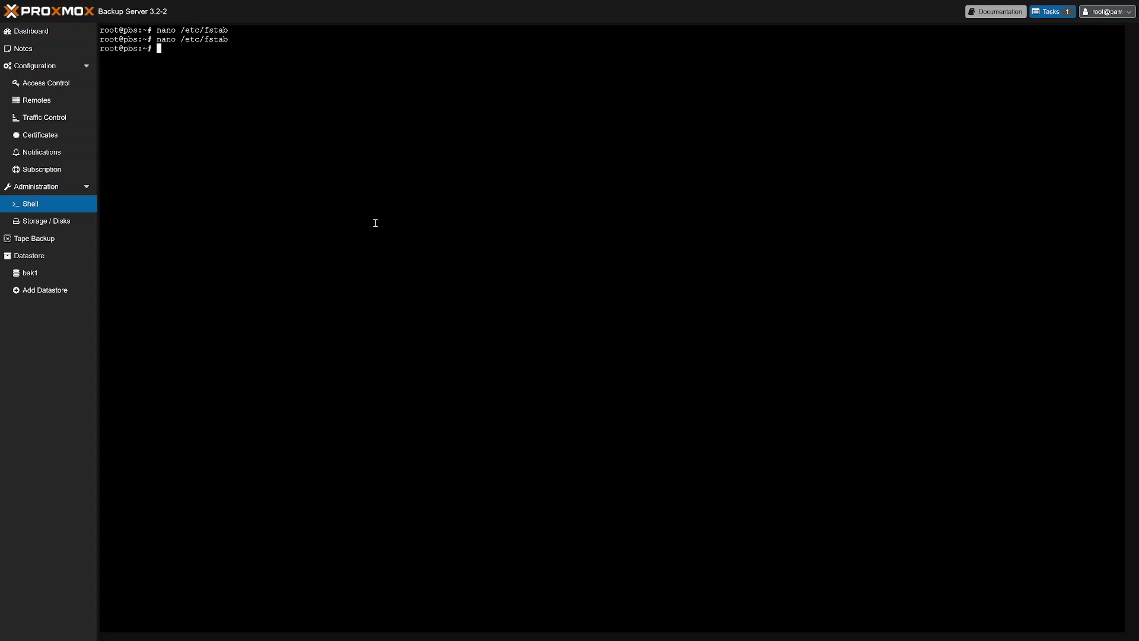
Reload the systemd configuration with systemctl daemon-reload and mount all fstab entries with mount -a
type("systemctl daemon-reload")
key("Return")
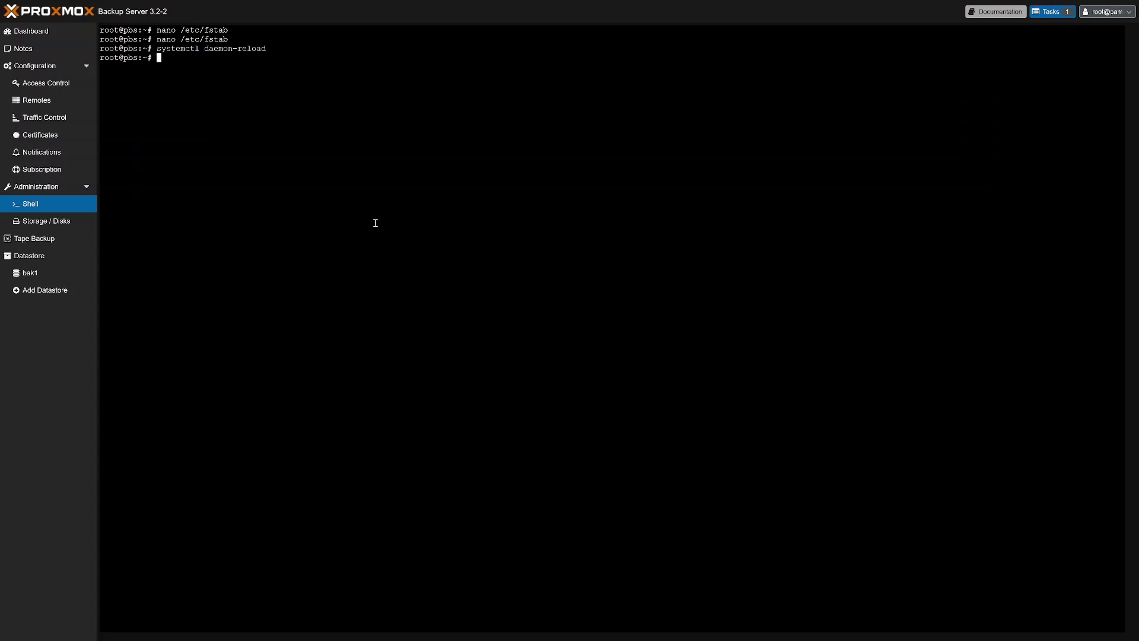
type("mount -a")
key("Return")
Add a datastore named bak2 with the backing path /mnt/nfs
left_click(51, 293)
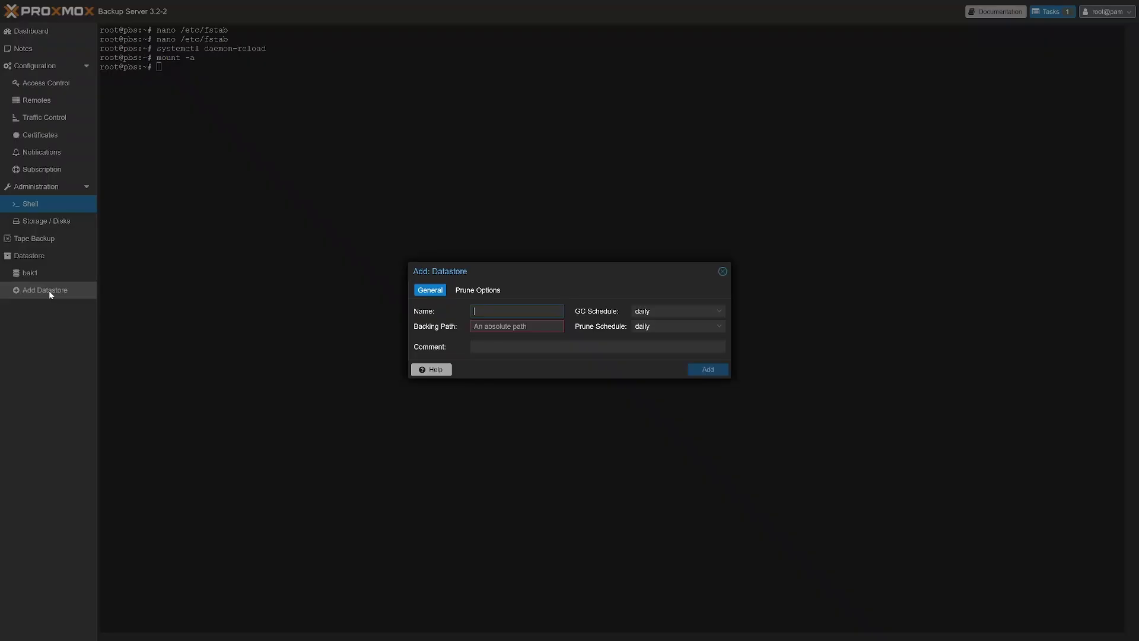
type("bak2")
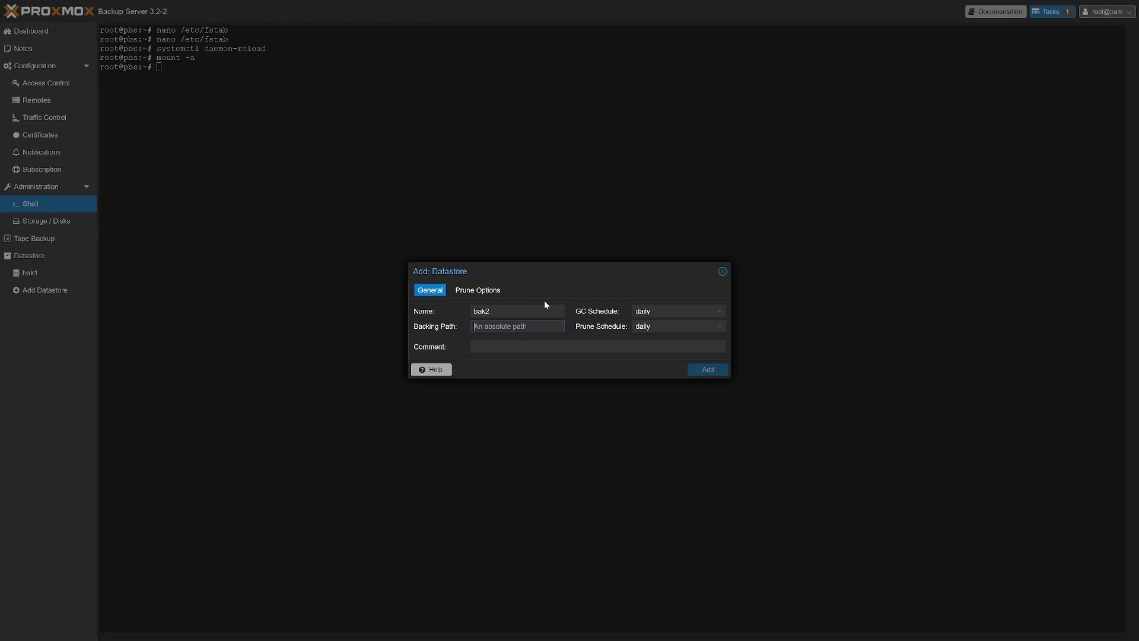
type("/mnt/nfs")
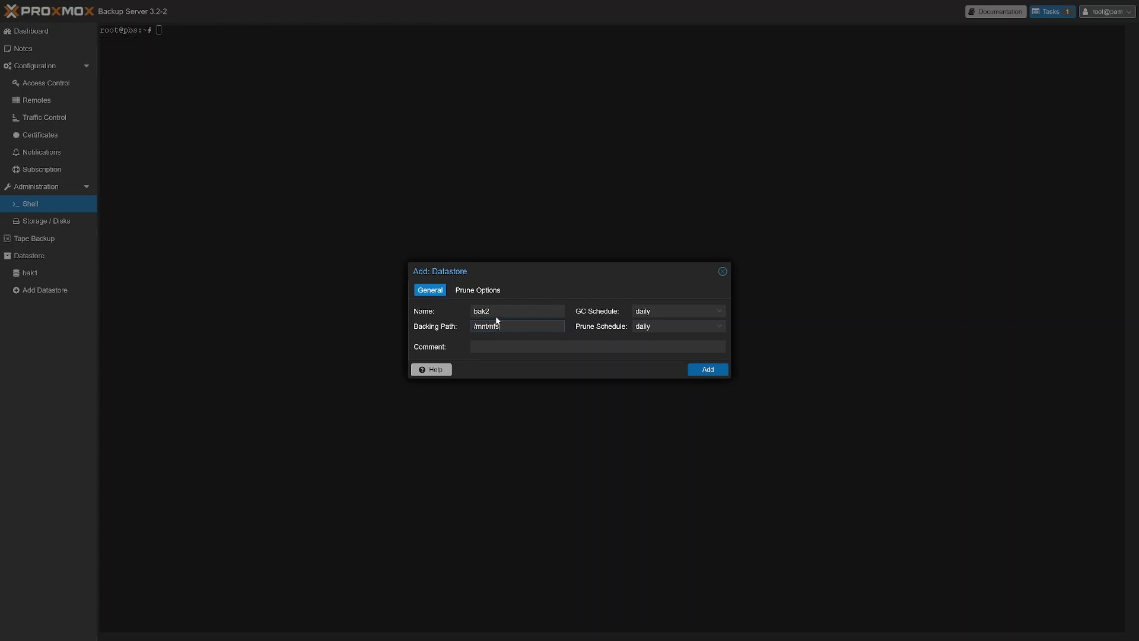
left_click(707, 370)
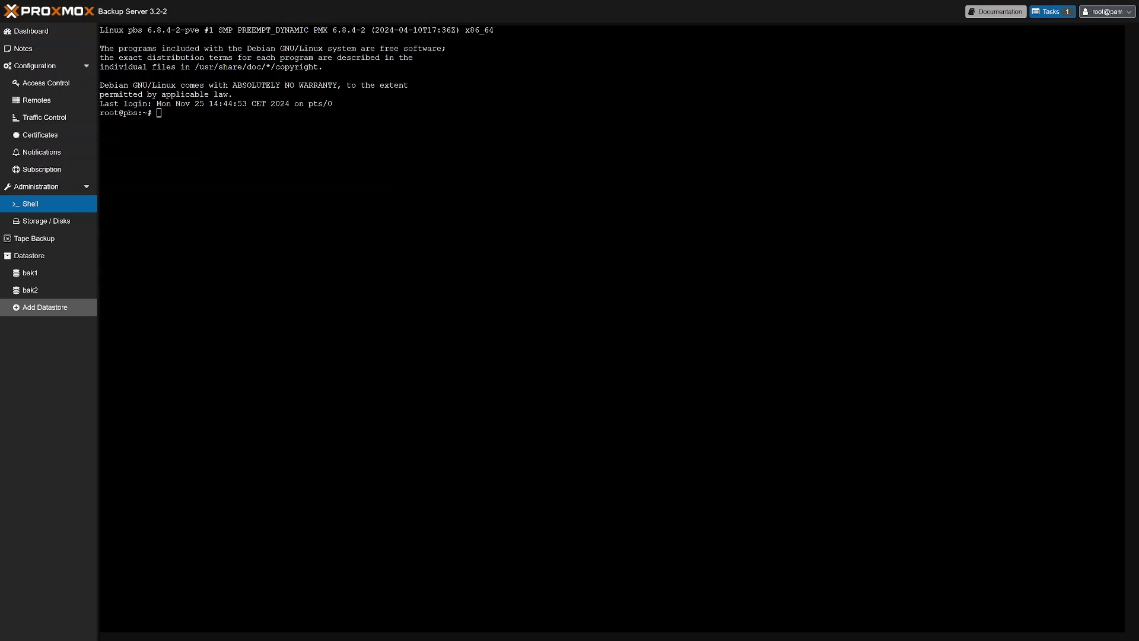
Grant the user backup@pbs the DatastoreBackup role on the bak1 datastore
left_click(48, 274)
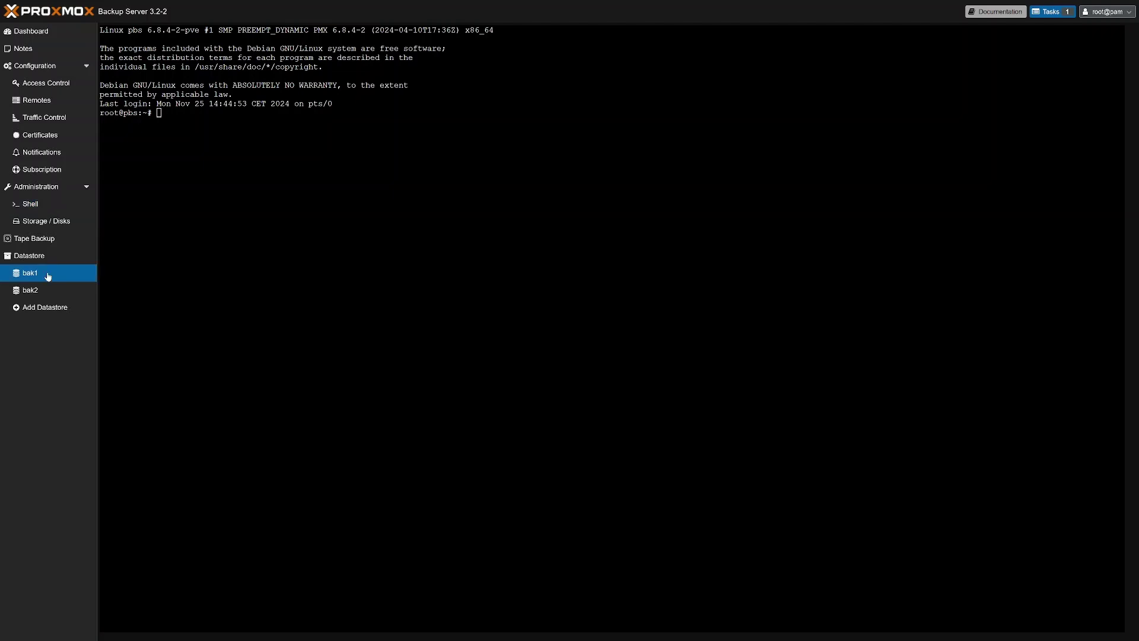
left_click(480, 54)
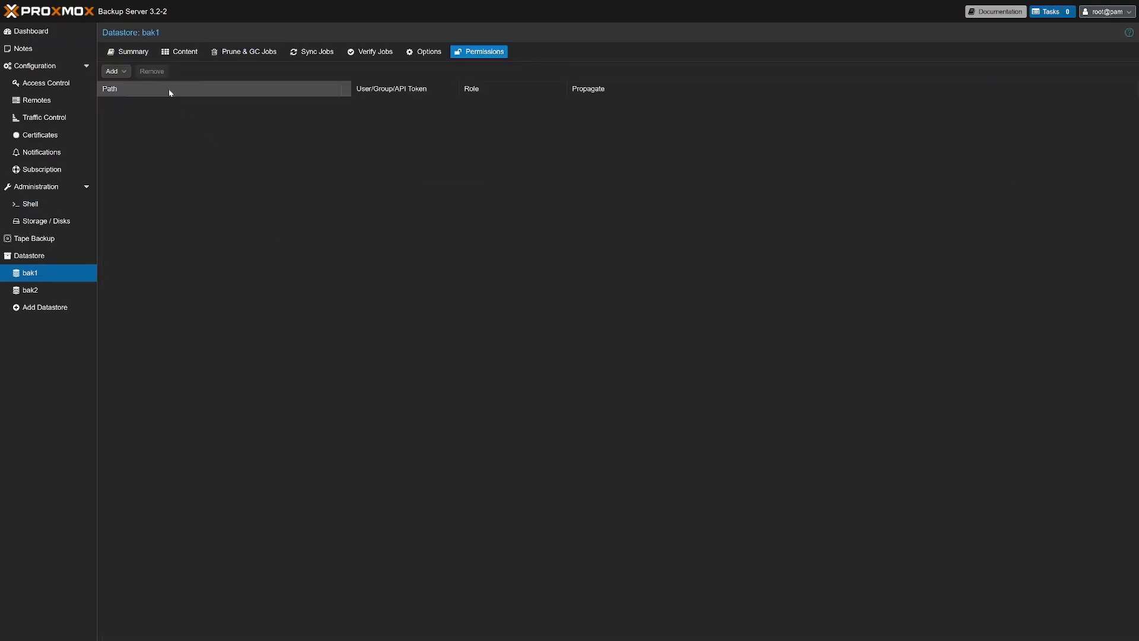
left_click(115, 72)
left_click(137, 86)
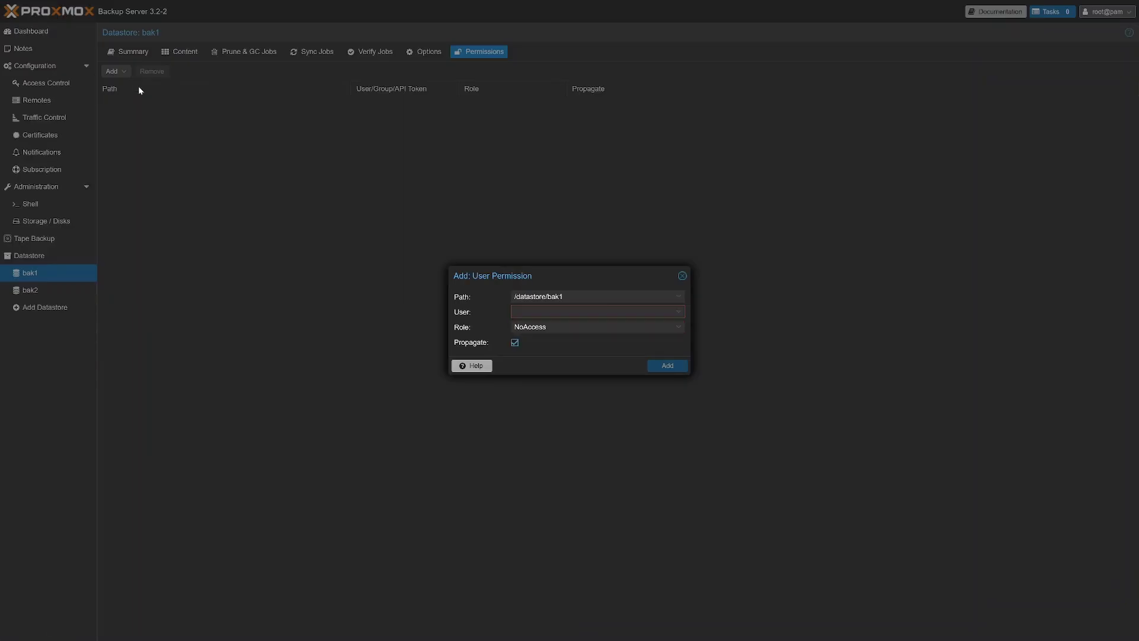
left_click(679, 316)
left_click(554, 344)
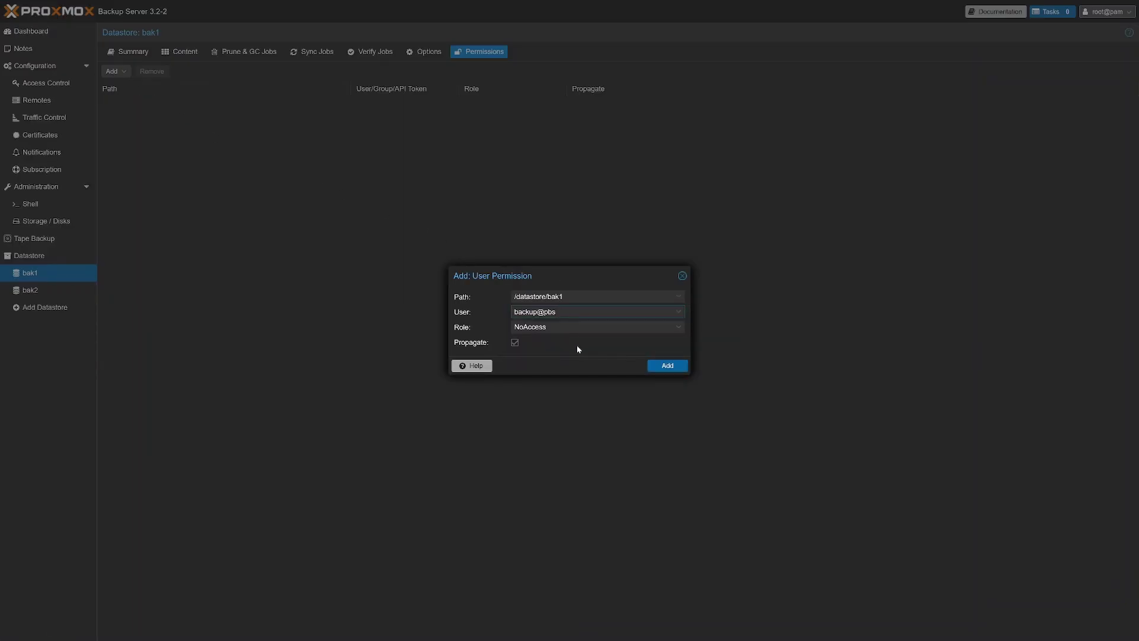
left_click(679, 332)
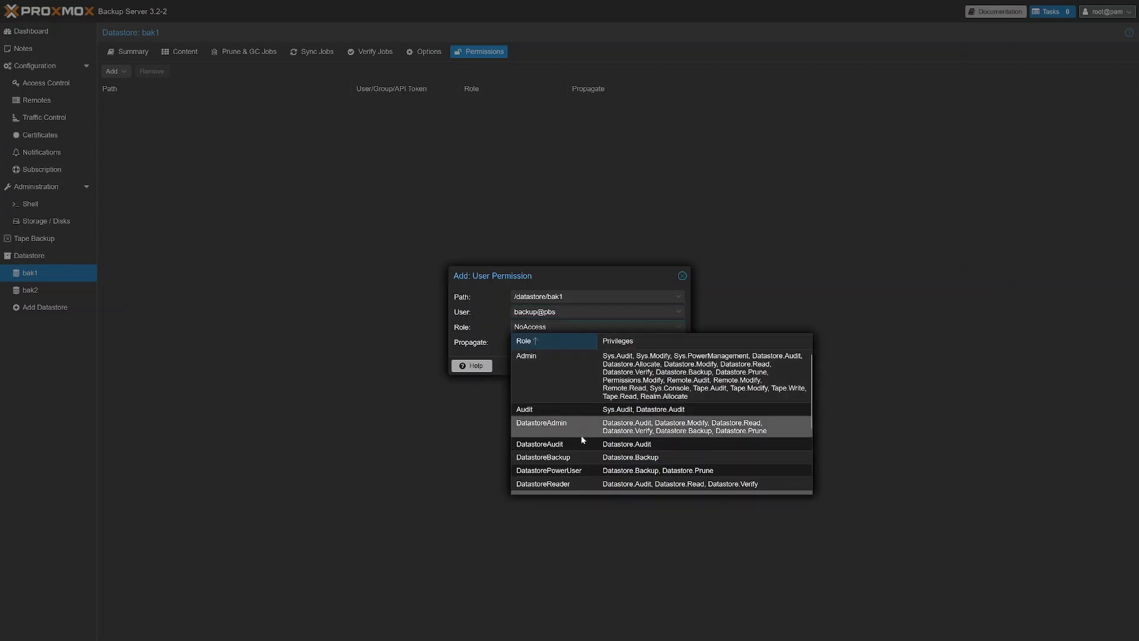
left_click(579, 457)
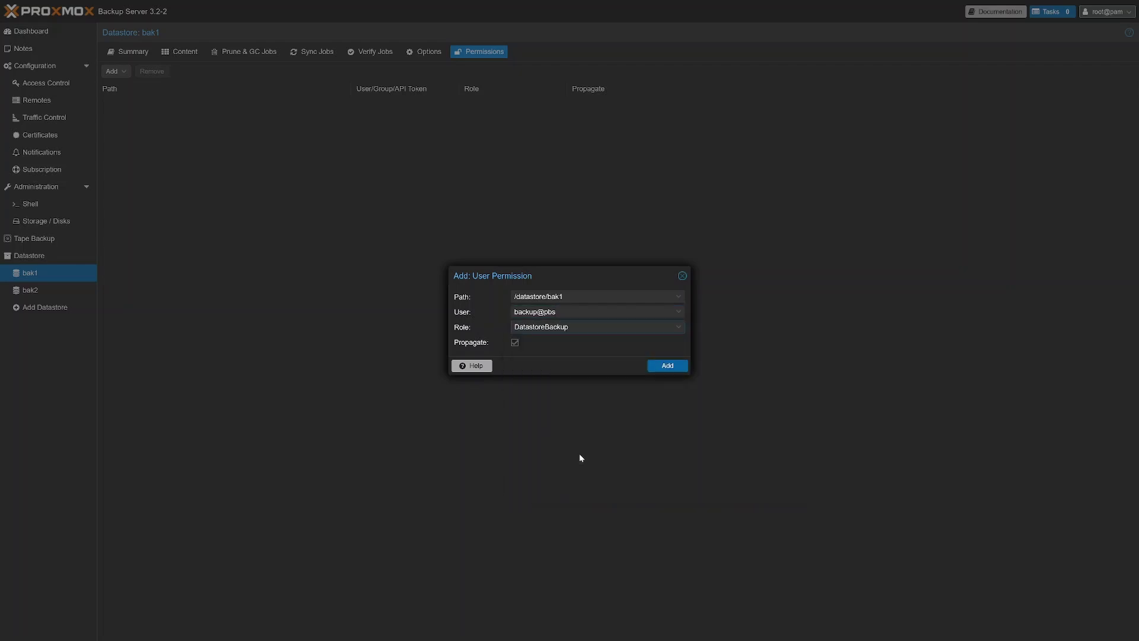
left_click(659, 367)
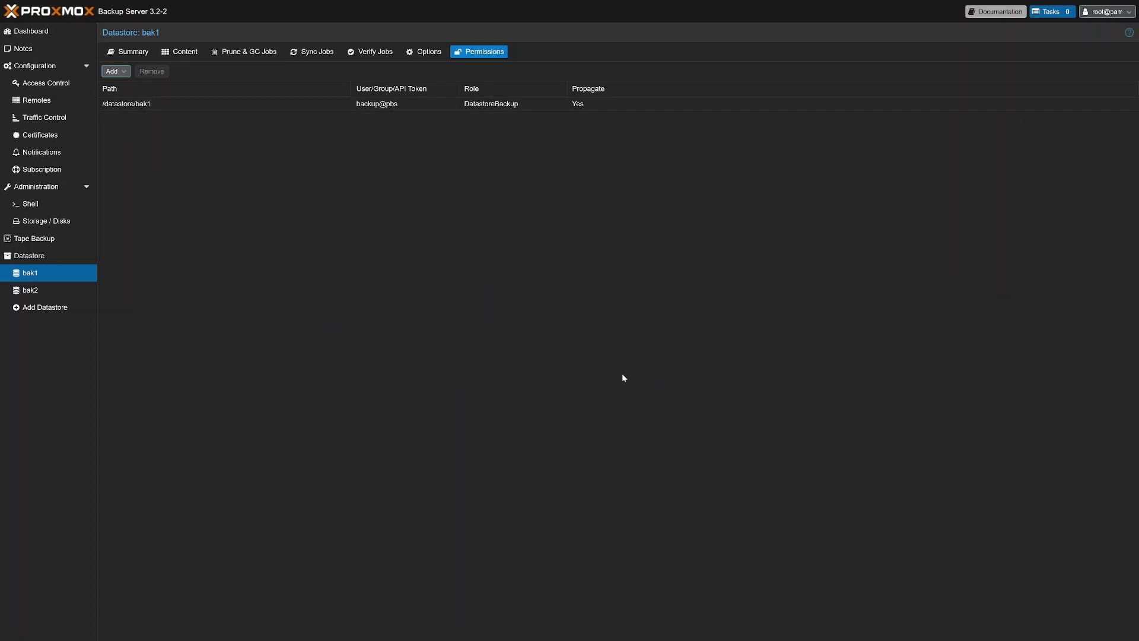
Add a verification job for the bak1 datastore with re-verification after 15 days
left_click(376, 53)
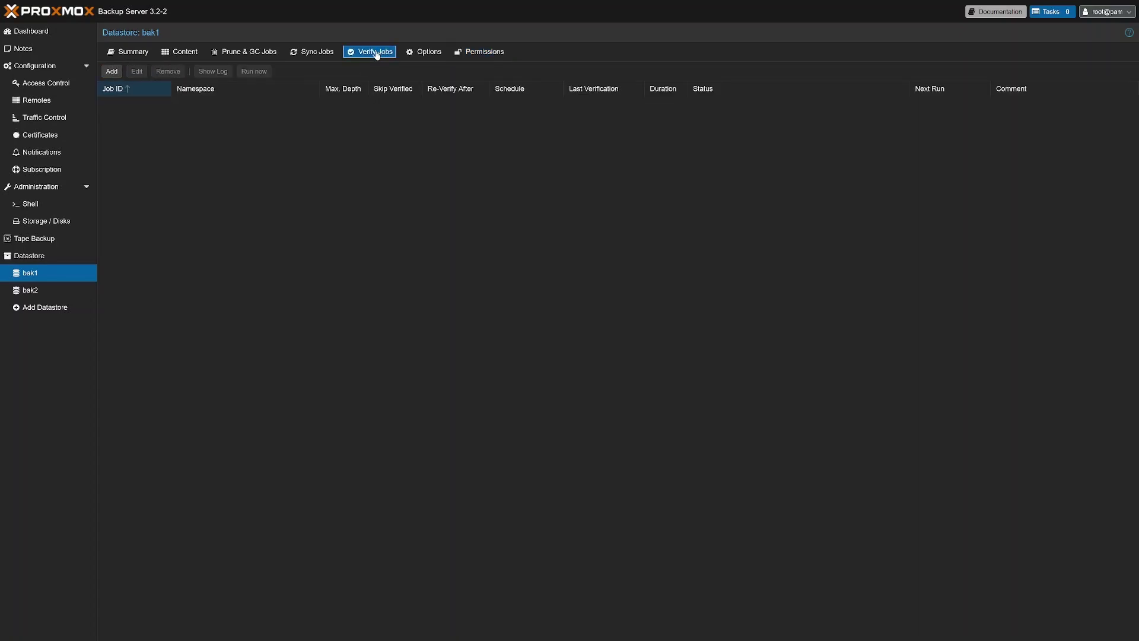
left_click(111, 72)
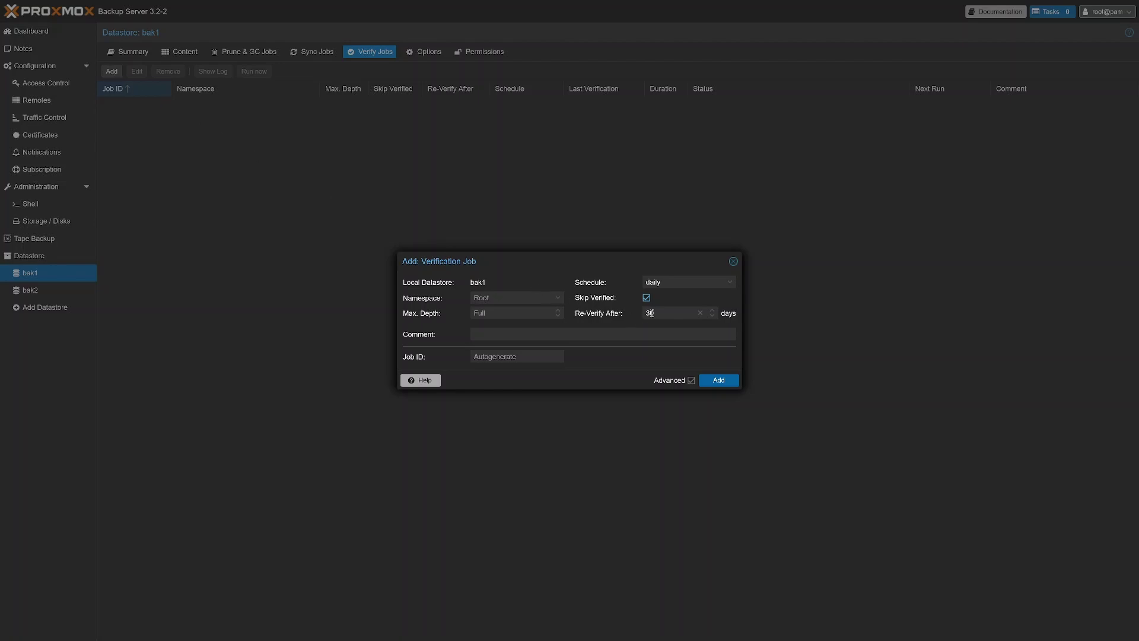
left_click_drag(663, 312, 641, 312)
type("15")
left_click(711, 379)
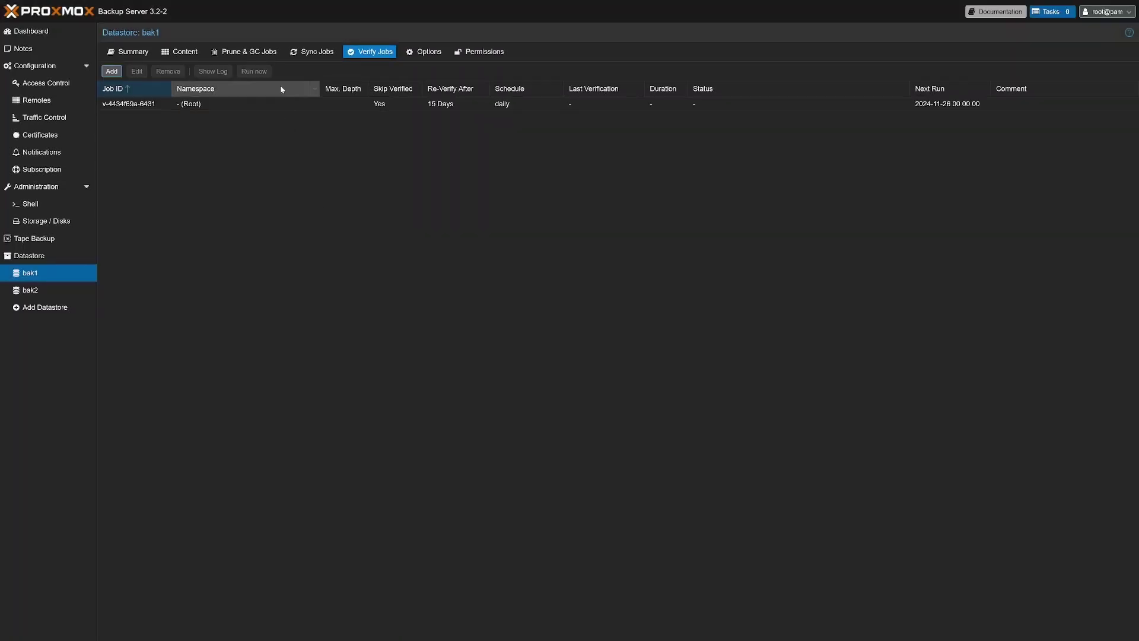
Schedule garbage collection on the bak1 datastore for every Saturday at 18:15
left_click(258, 53)
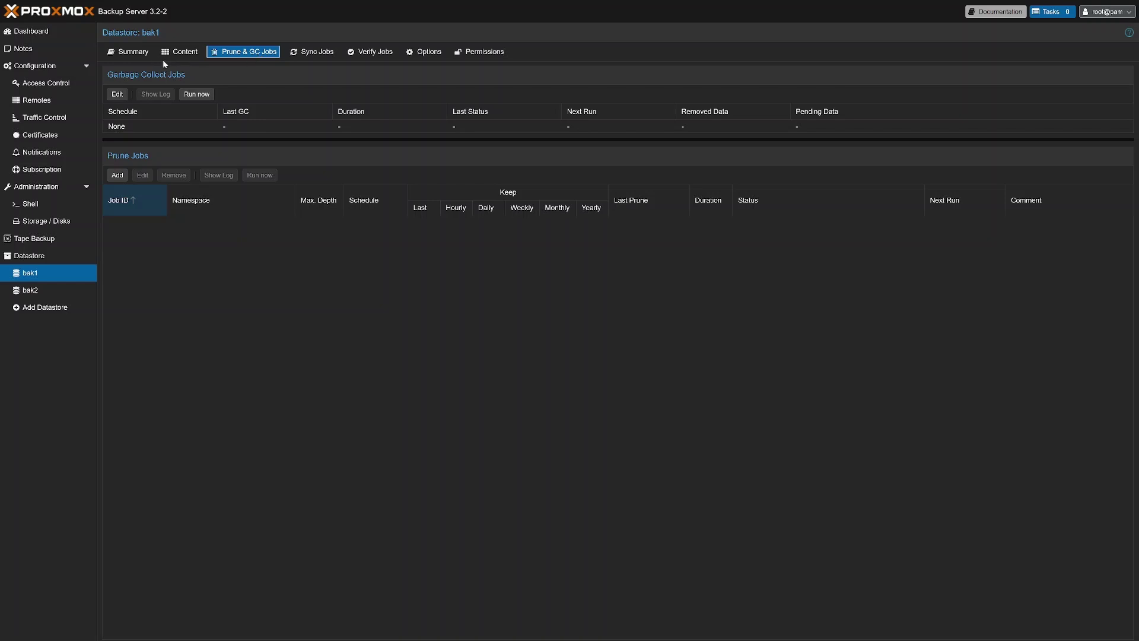
left_click(117, 94)
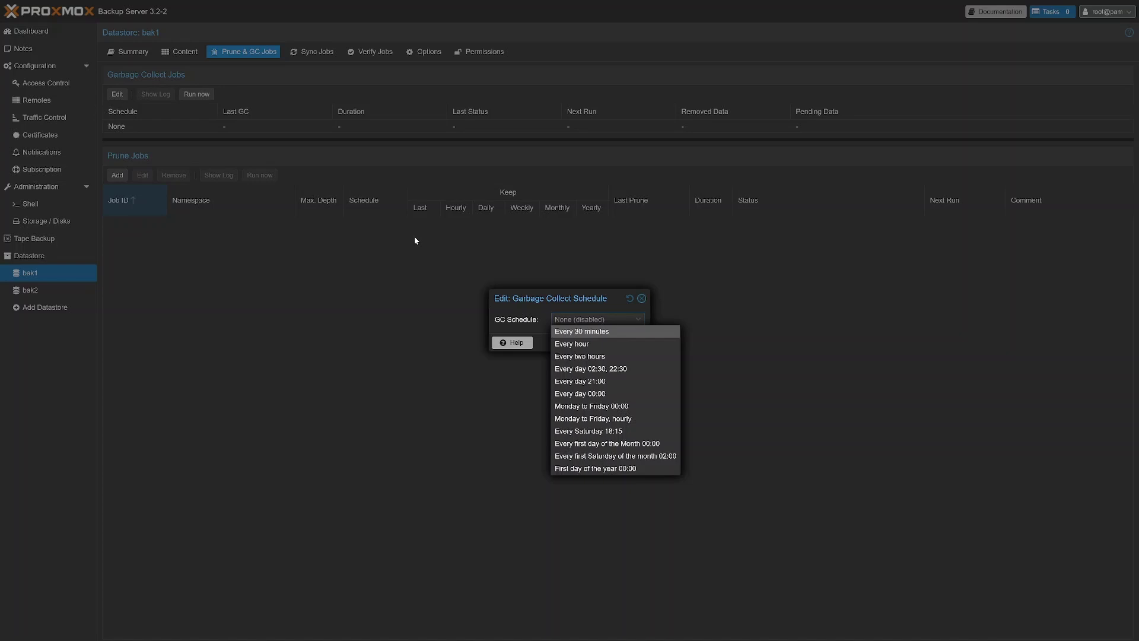
left_click(630, 433)
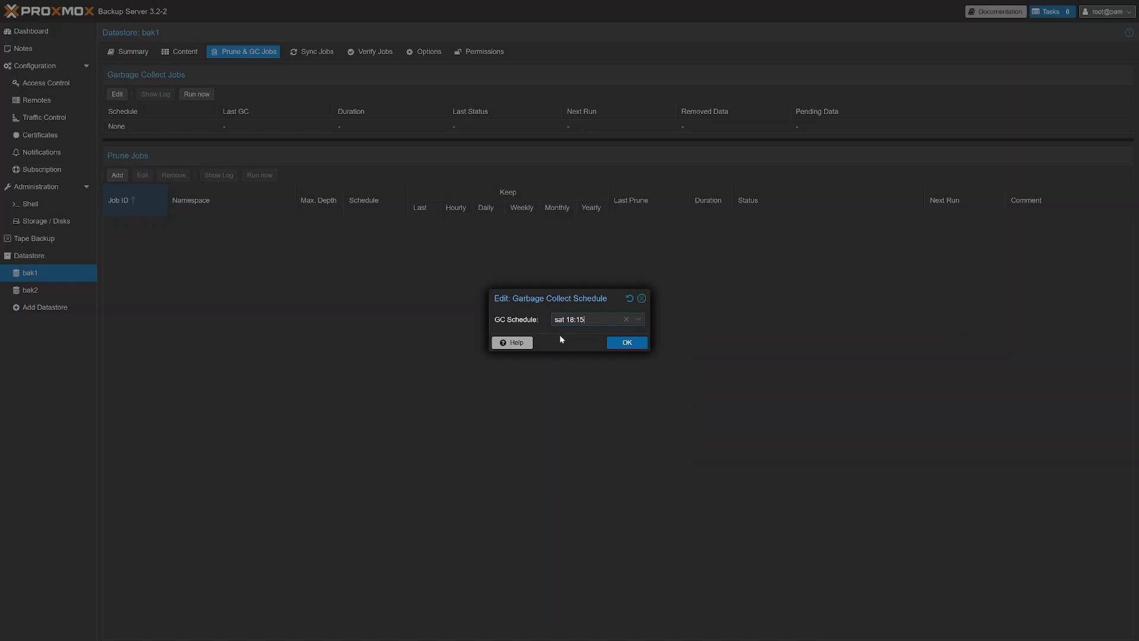
left_click(639, 347)
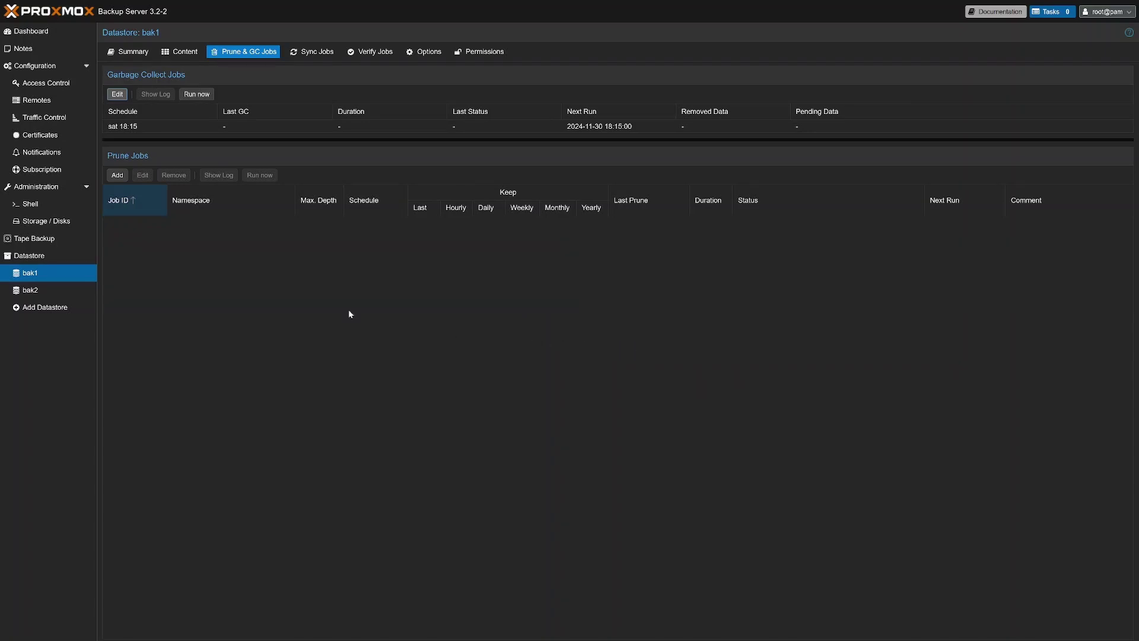
Add a daily prune job for bak1 that keeps the last 3, 3 daily, 3 weekly and 2 monthly backups
left_click(117, 176)
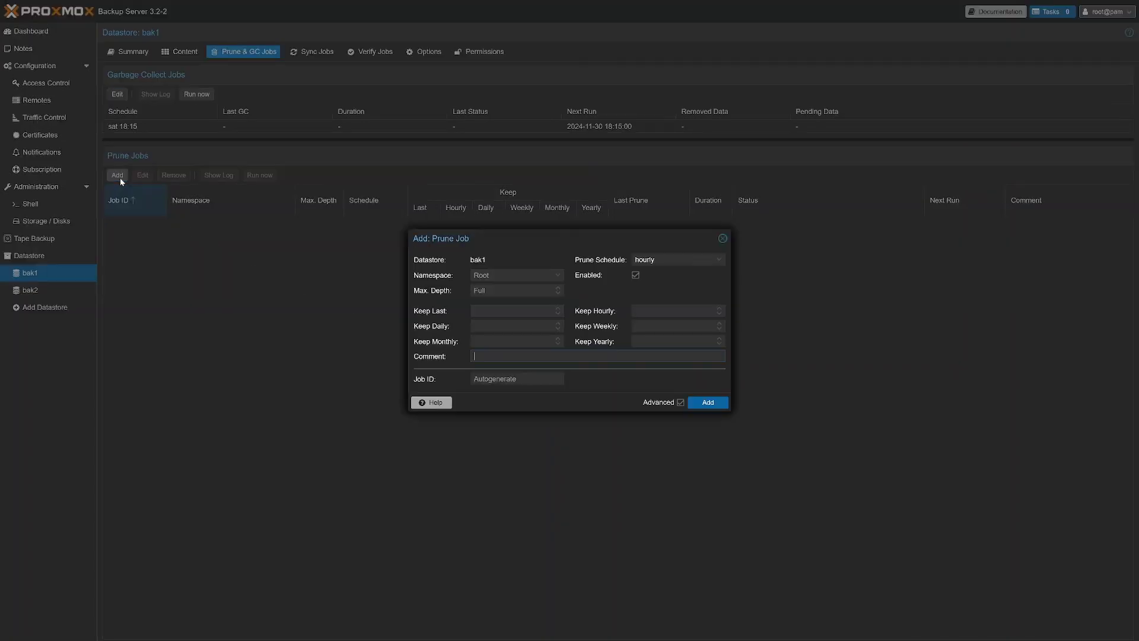
left_click(690, 263)
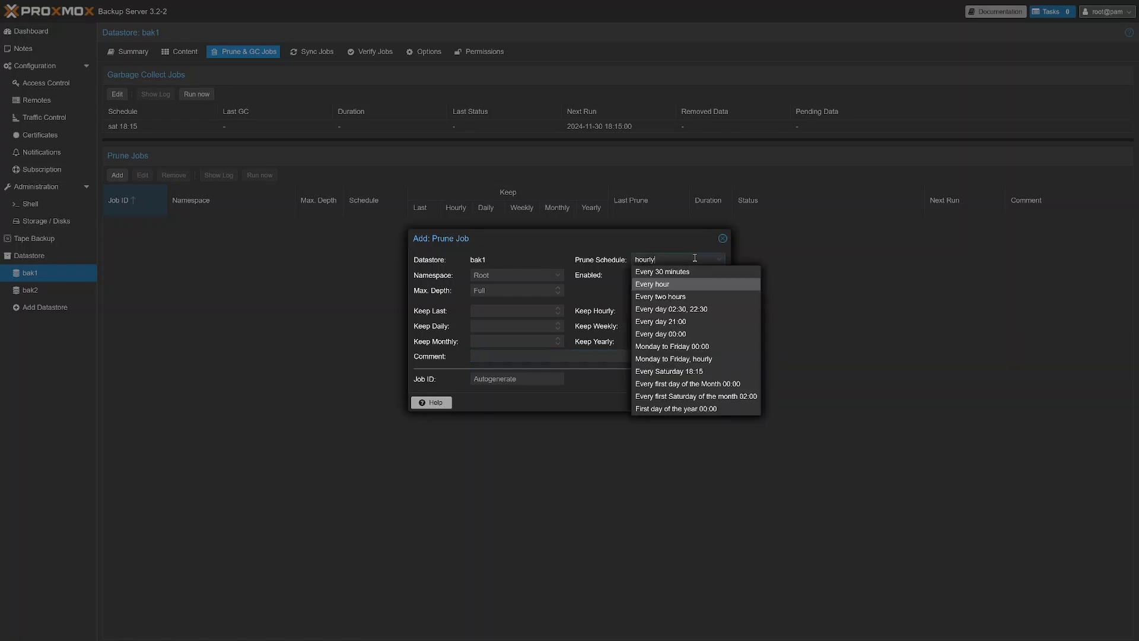
left_click(704, 334)
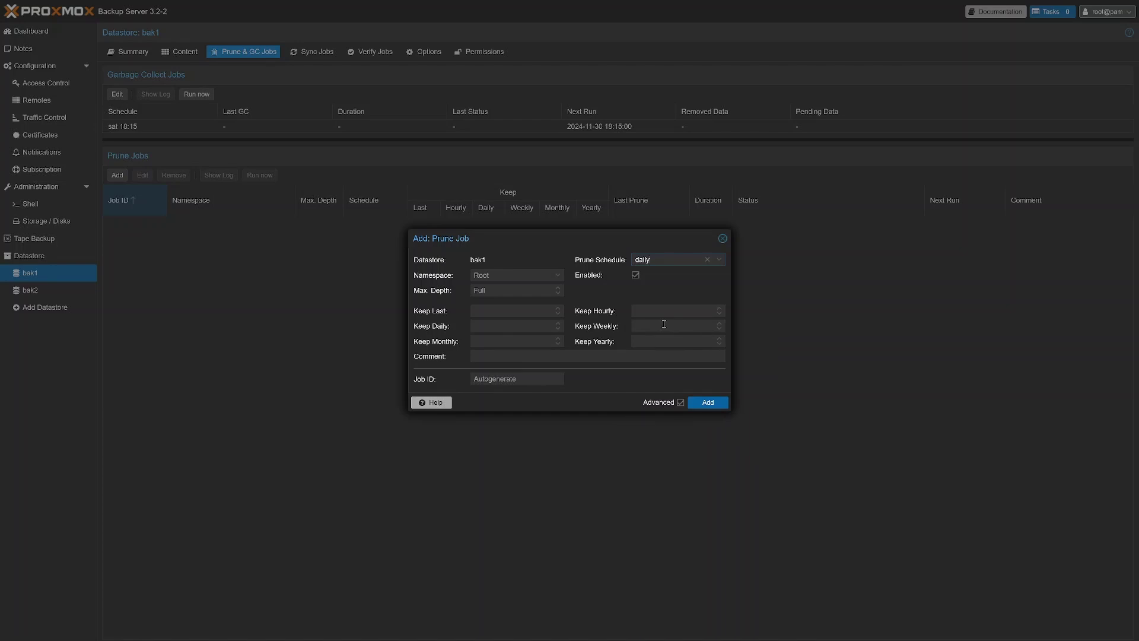
left_click(485, 310)
type("3")
left_click(490, 326)
type("33")
left_click(486, 342)
type("2")
left_click(704, 401)
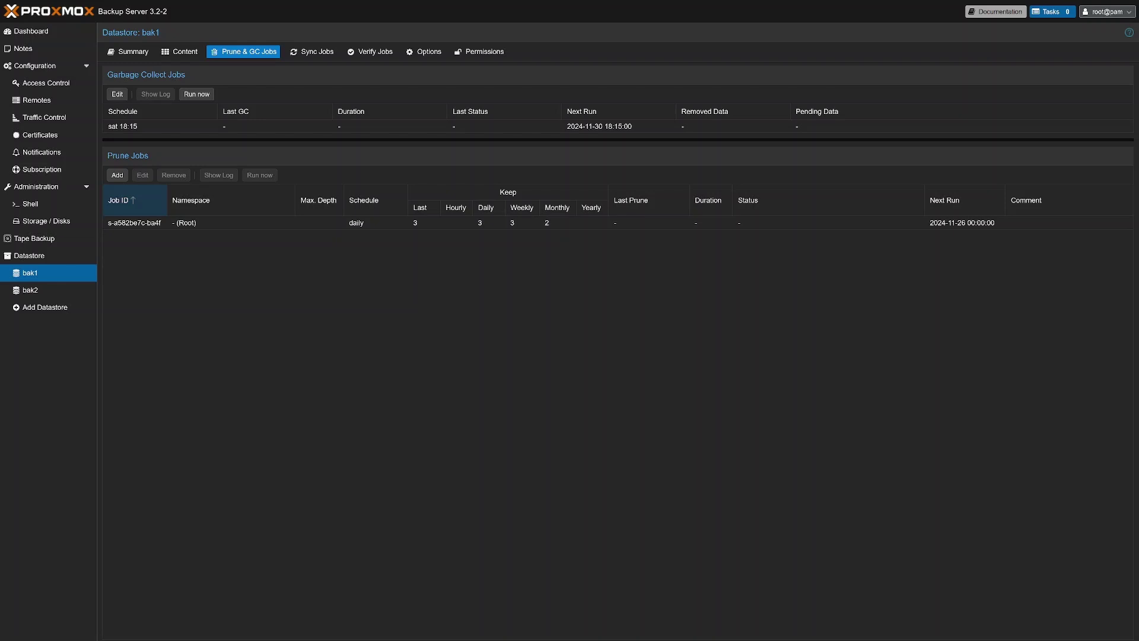
Copy the backup server's certificate fingerprint from the dashboard
left_click(83, 32)
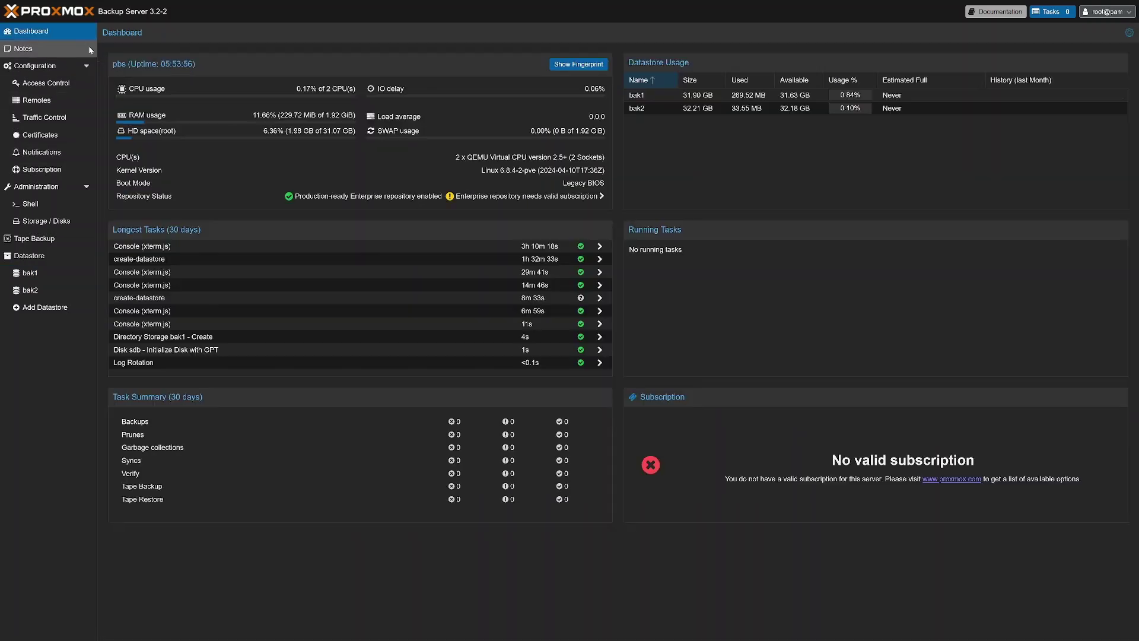
left_click(574, 67)
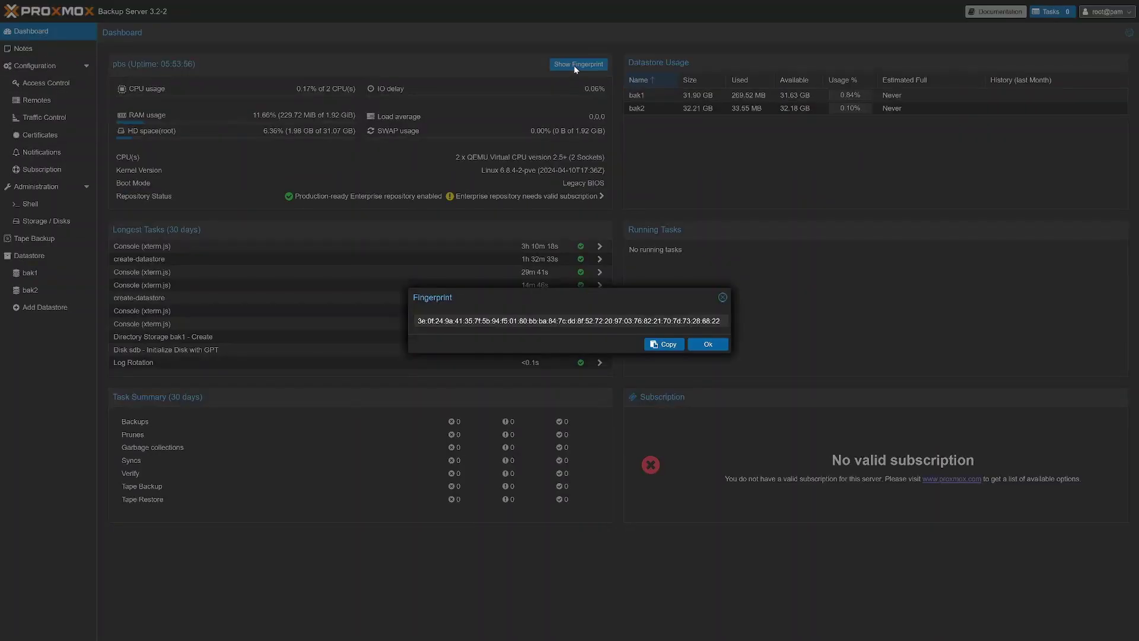
left_click(665, 346)
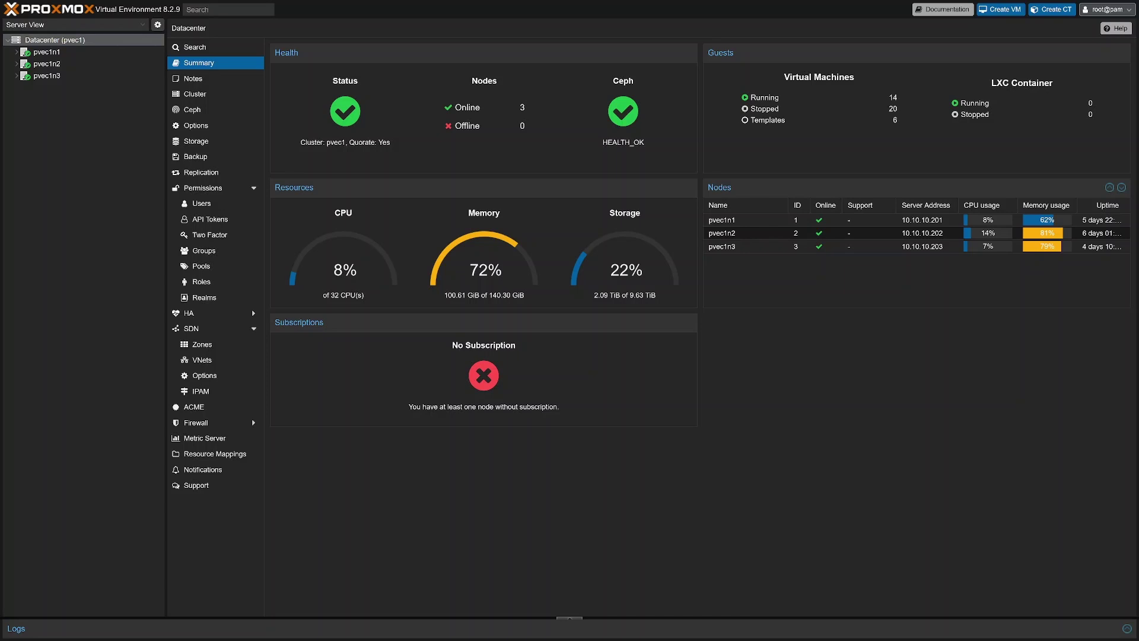
In Proxmox Virtual Environment, start a Proxmox Backup Server storage for the datacenter with ID hsepbs and server 10.10.10.192
left_click(212, 143)
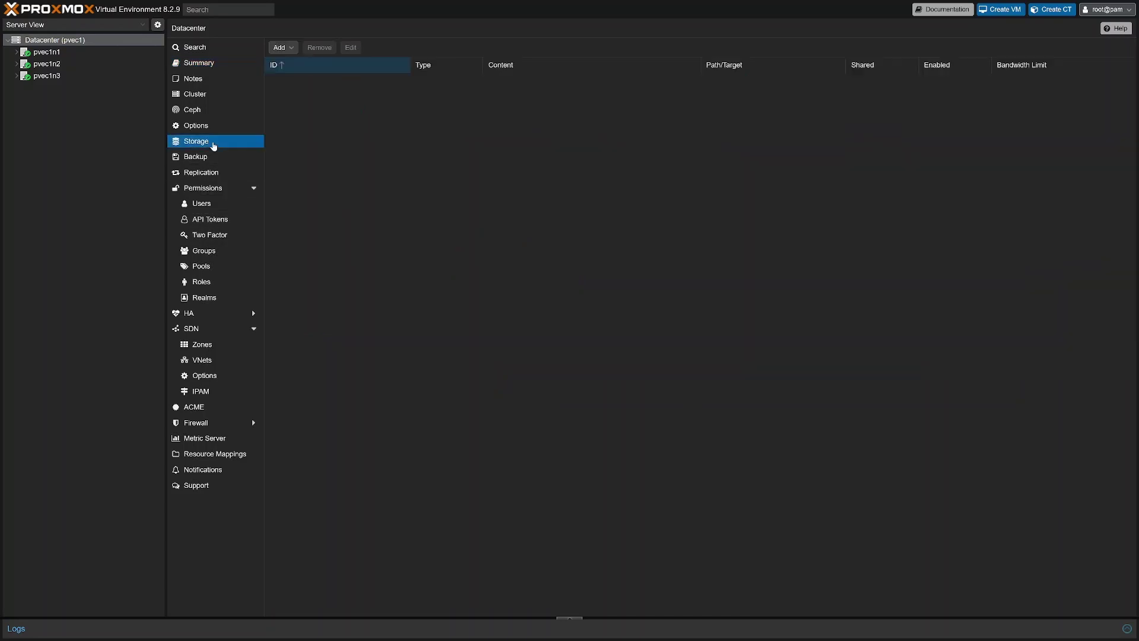
left_click(282, 50)
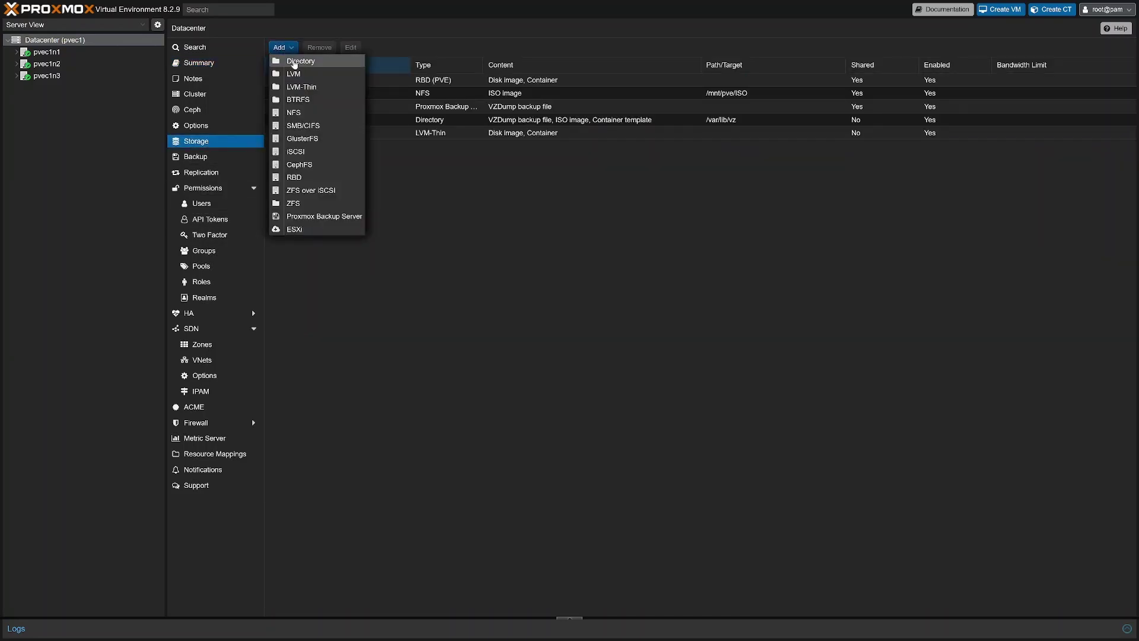
left_click(338, 218)
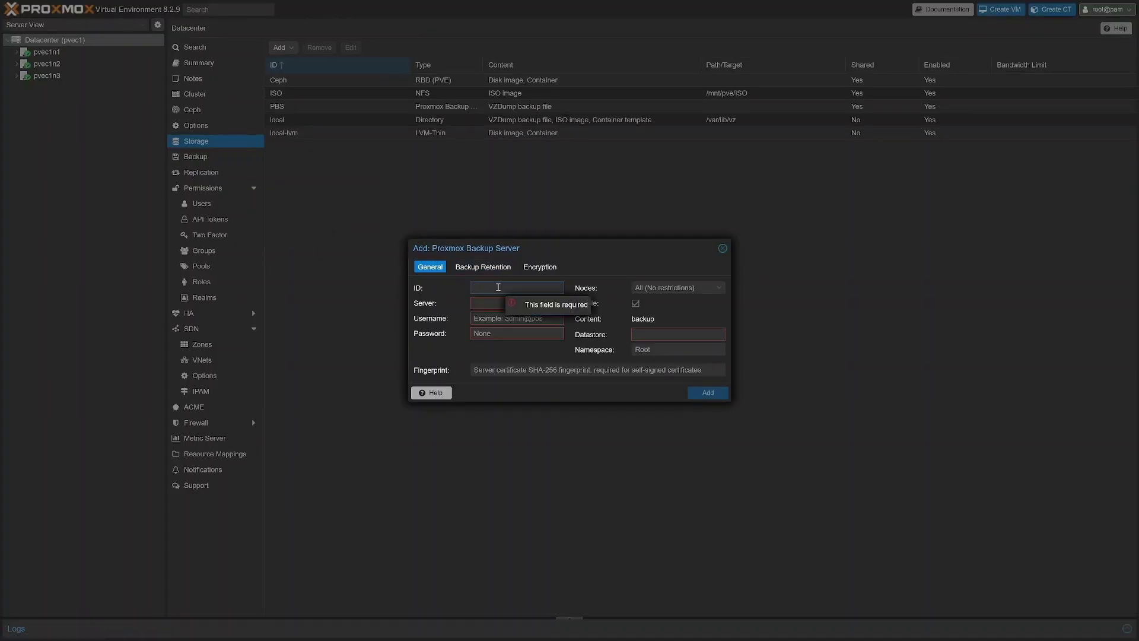
type("hse")
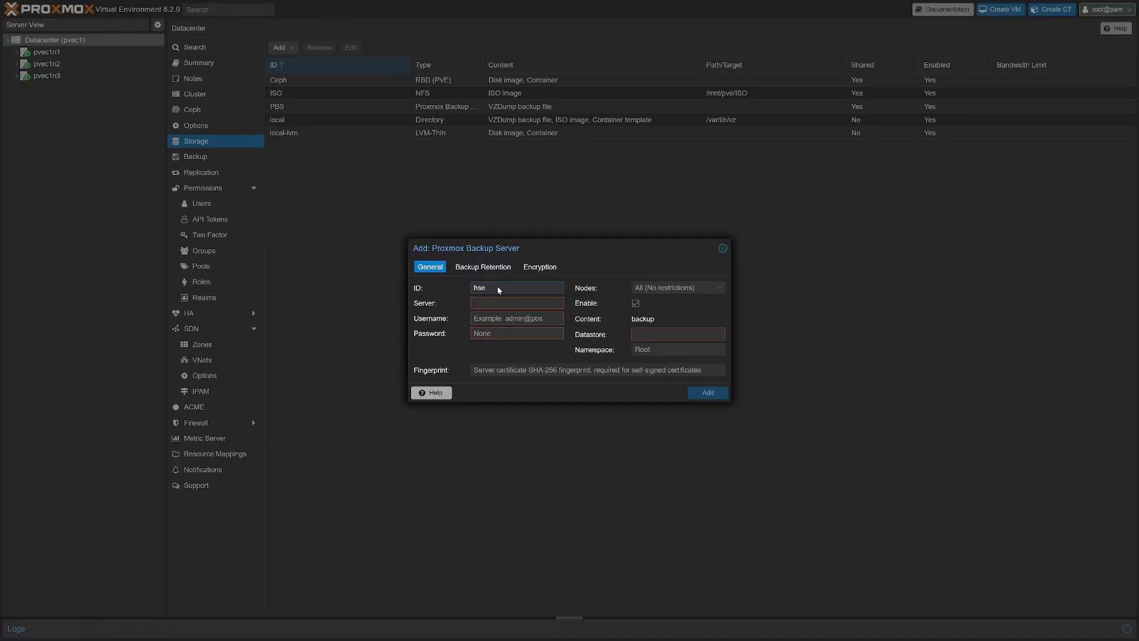
type("pbs")
left_click(487, 301)
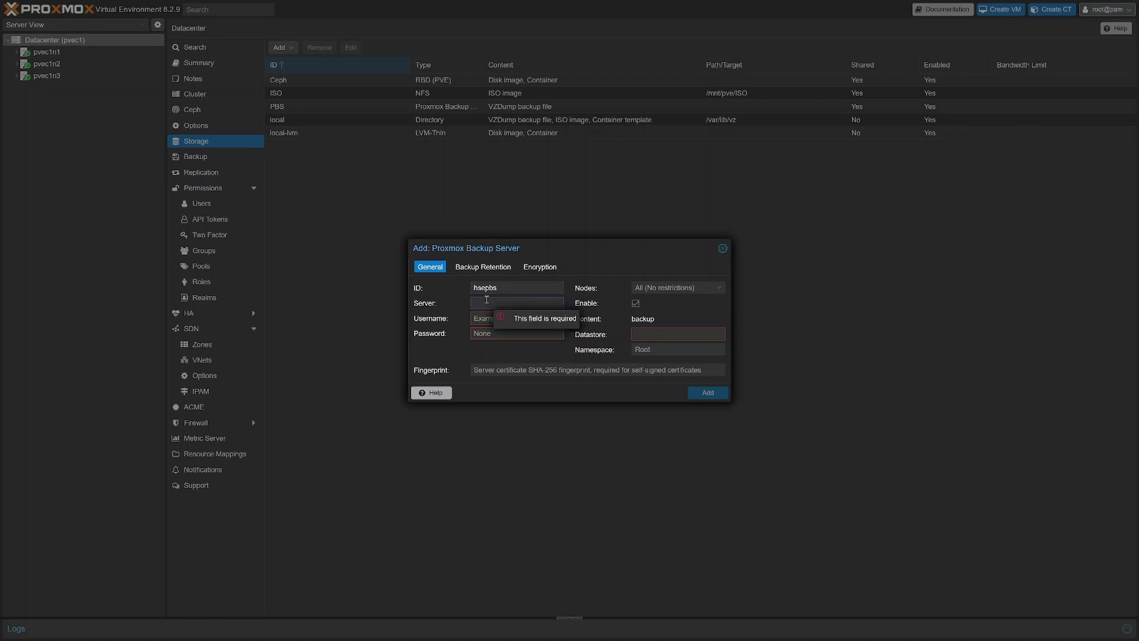
type("10.10.10.19")
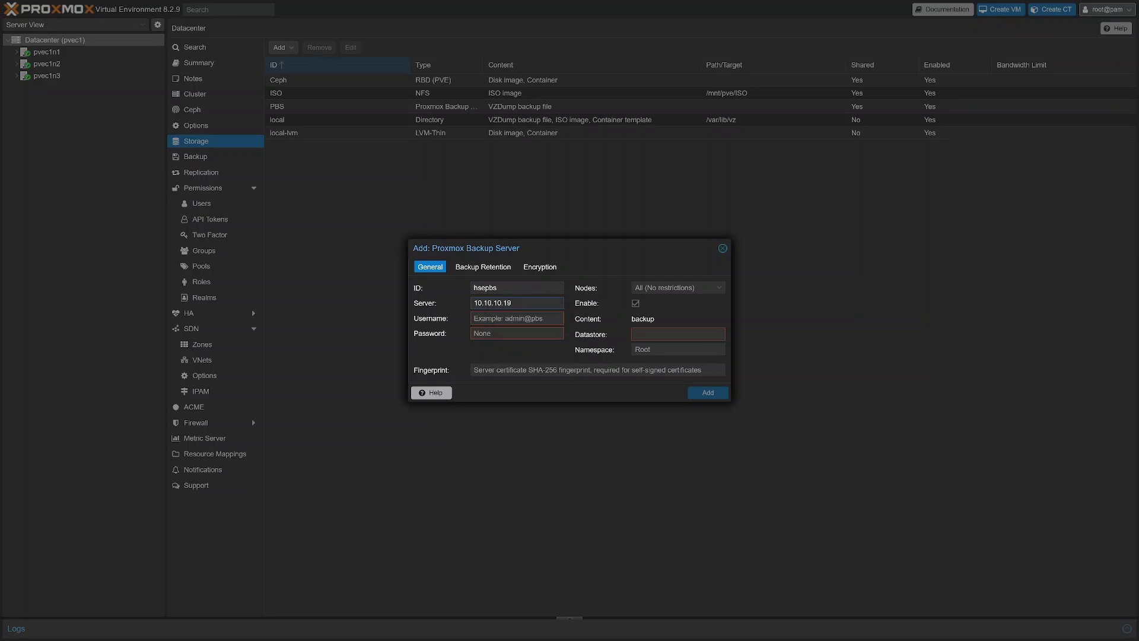
type("2")
Enter username backup@pbs, the account password, datastore bak1 and the copied fingerprint, and add the storage
mouse_move(498, 322)
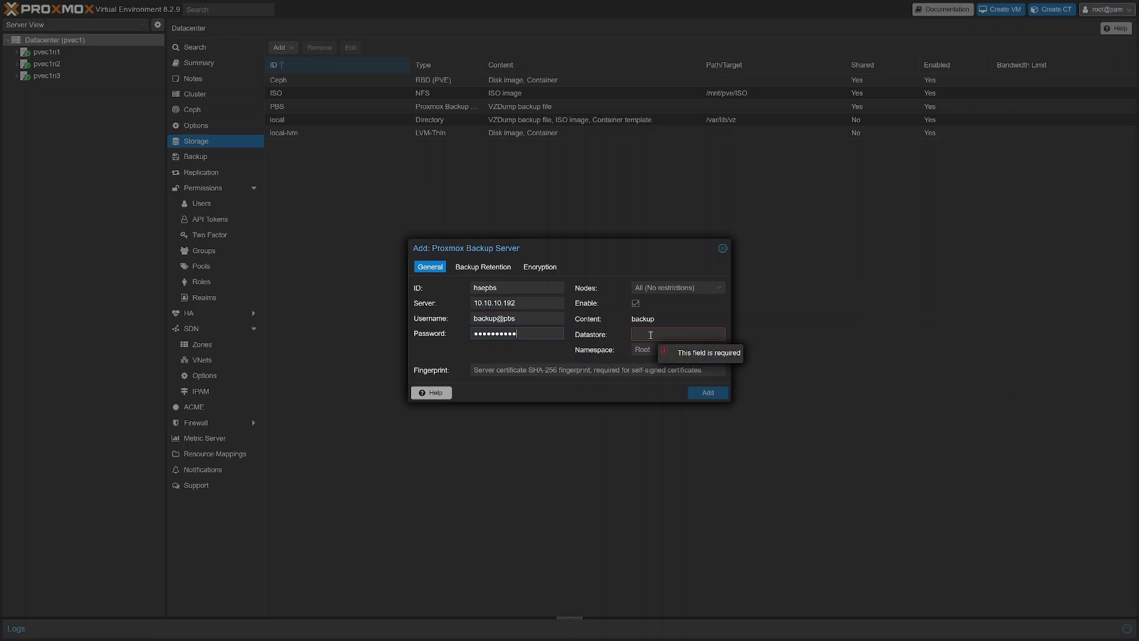
left_click(650, 334)
type("bak1")
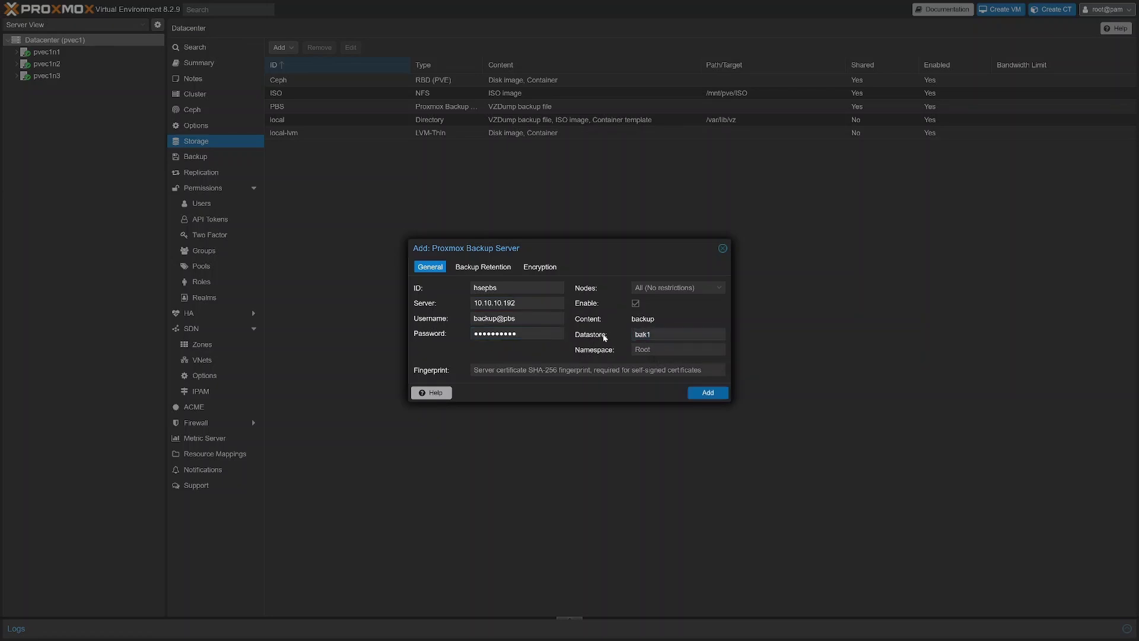
left_click(516, 370)
key("ctrl+v")
left_click(706, 396)
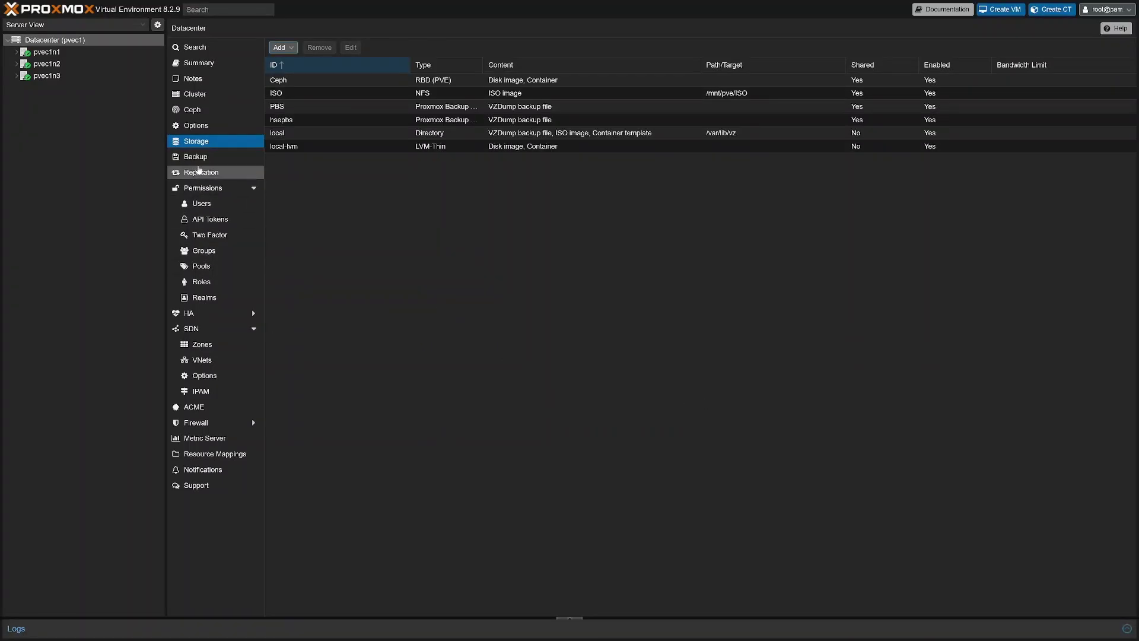
Start a datacenter backup job that stores to hsepbs and runs every day at 21:00
left_click(228, 157)
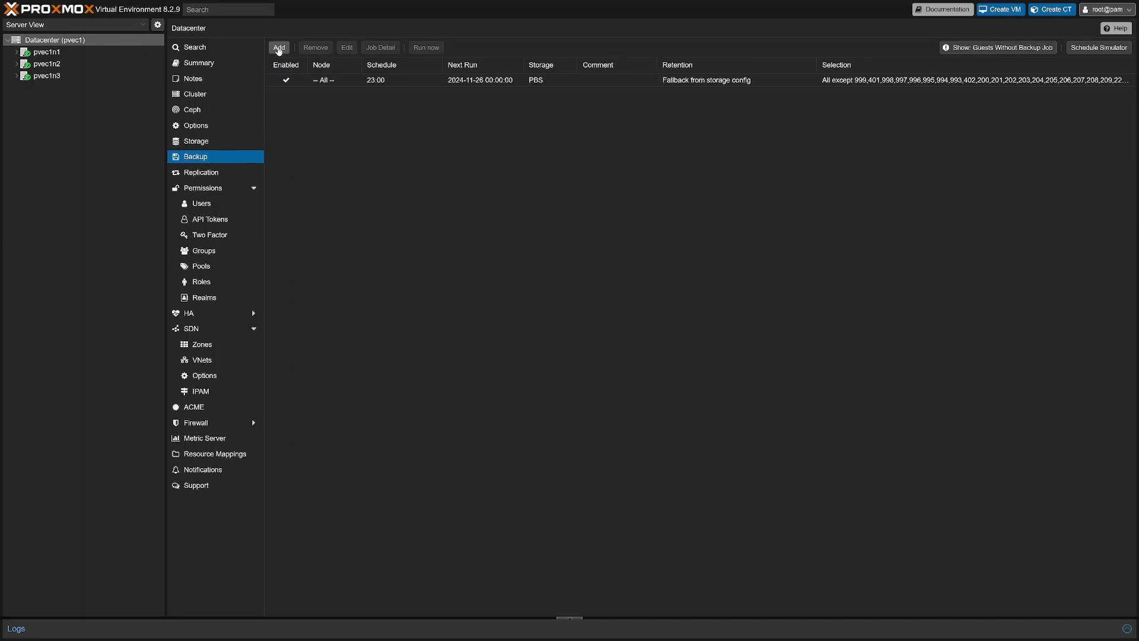
left_click(278, 47)
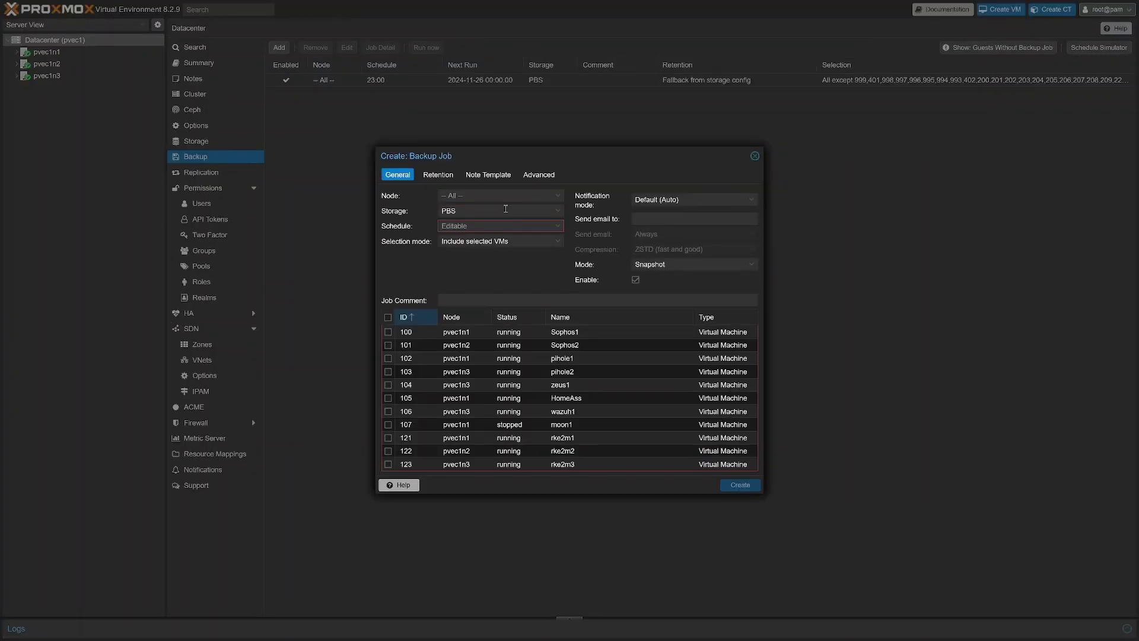
left_click(557, 211)
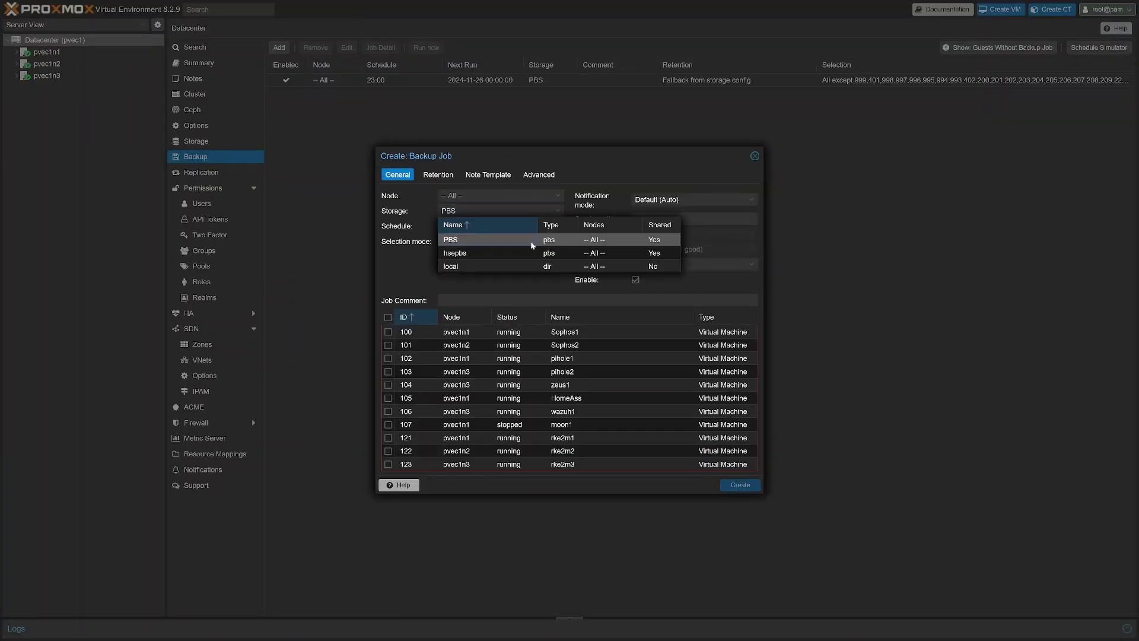
left_click(501, 255)
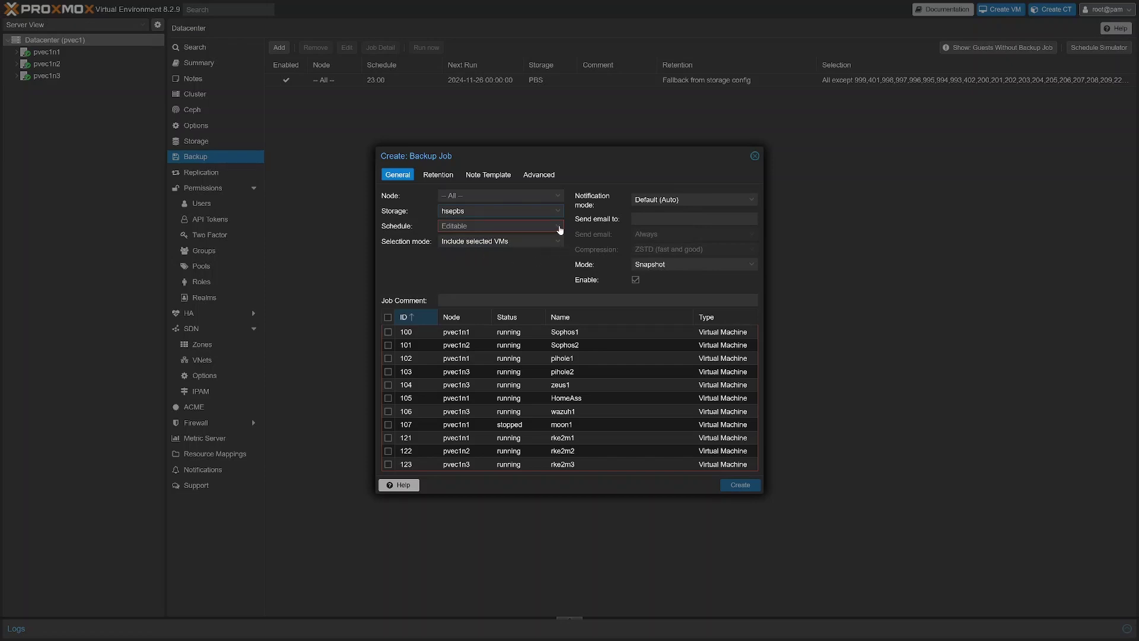
left_click(558, 226)
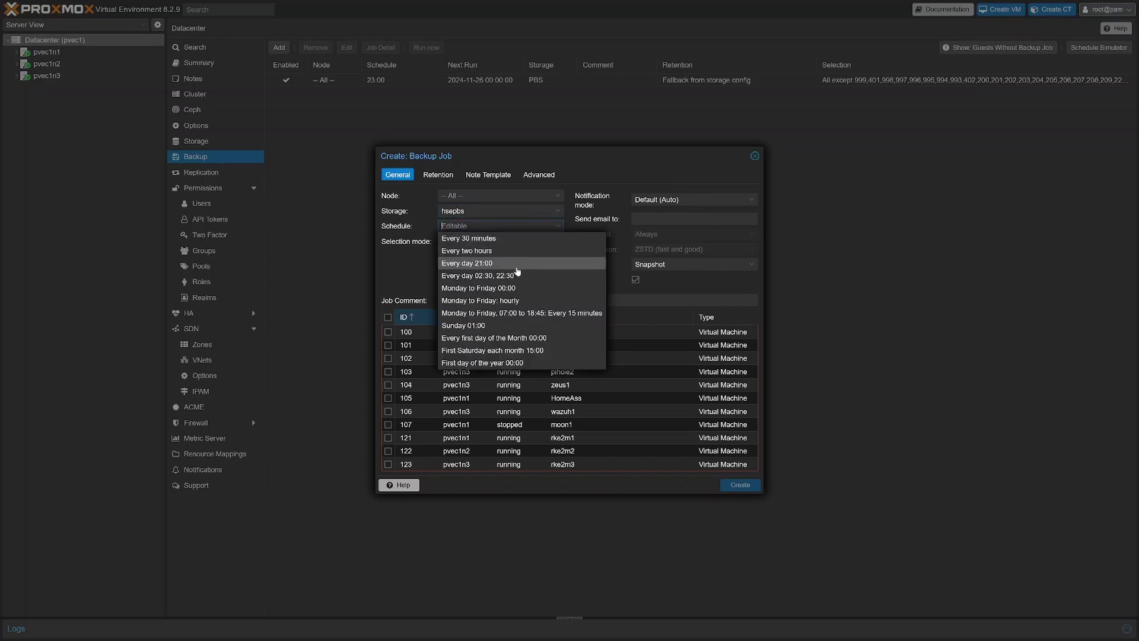
left_click(505, 263)
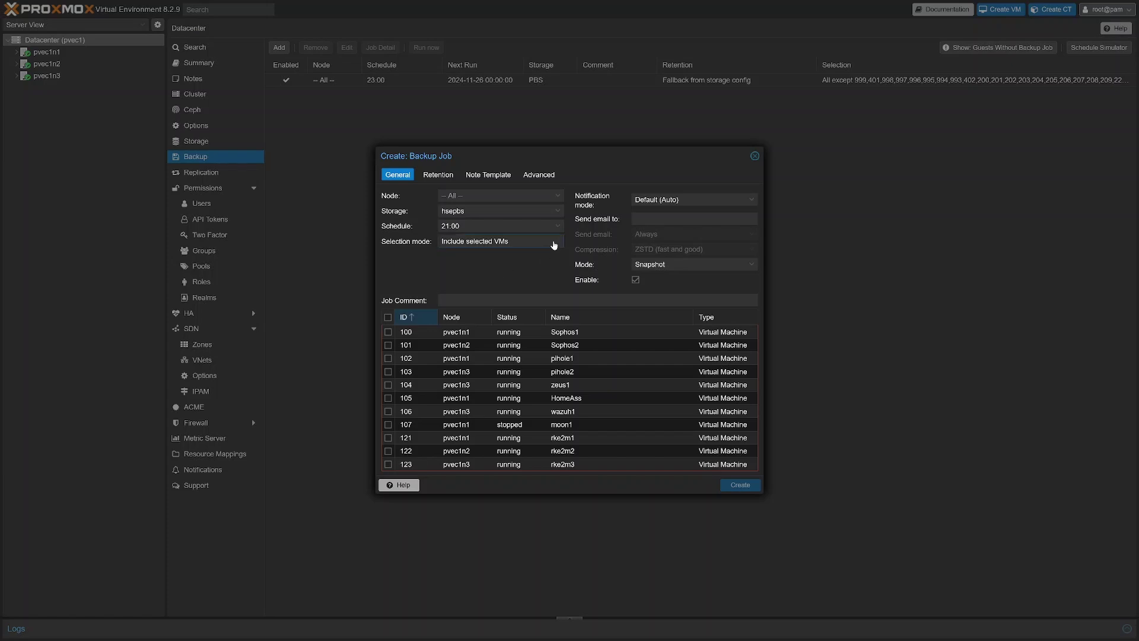
Set the job to exclude selected VMs, mark VM 407 (hse-pbs) as excluded, create the job and select it
left_click(552, 242)
left_click(517, 281)
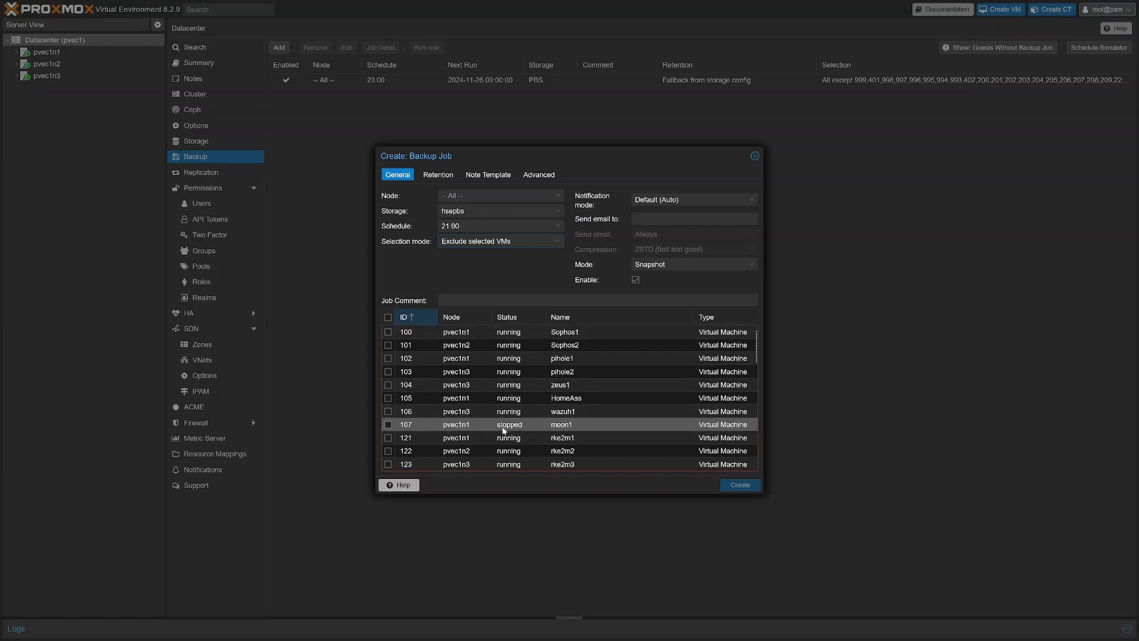
scroll(517, 433, "down", 1)
scroll(517, 433, "down", 3)
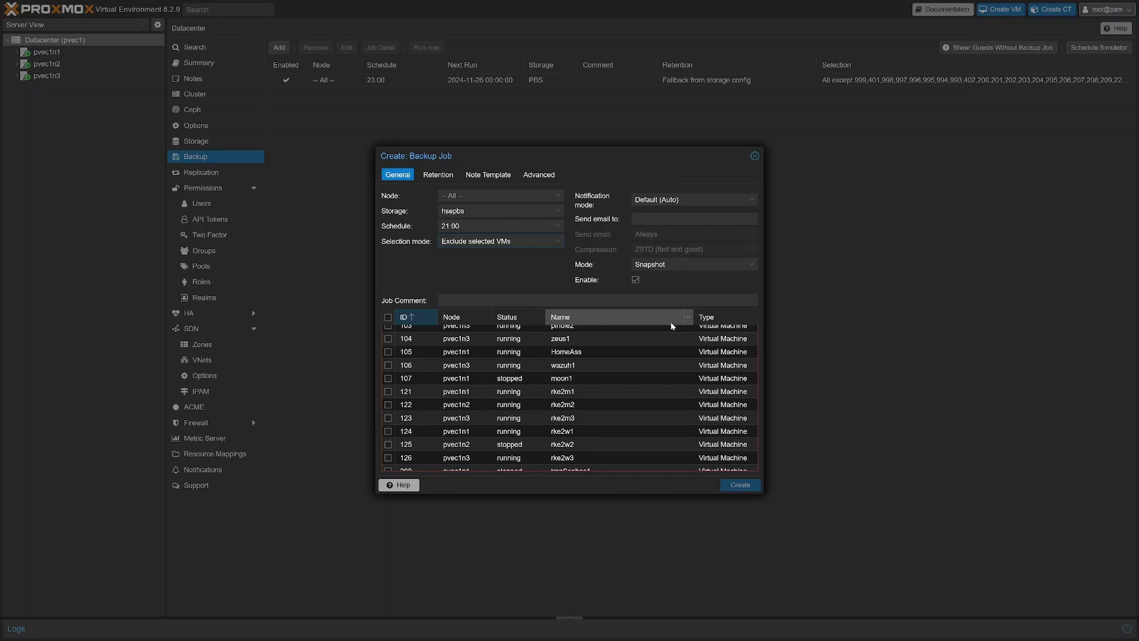
scroll(672, 416, "down", 10)
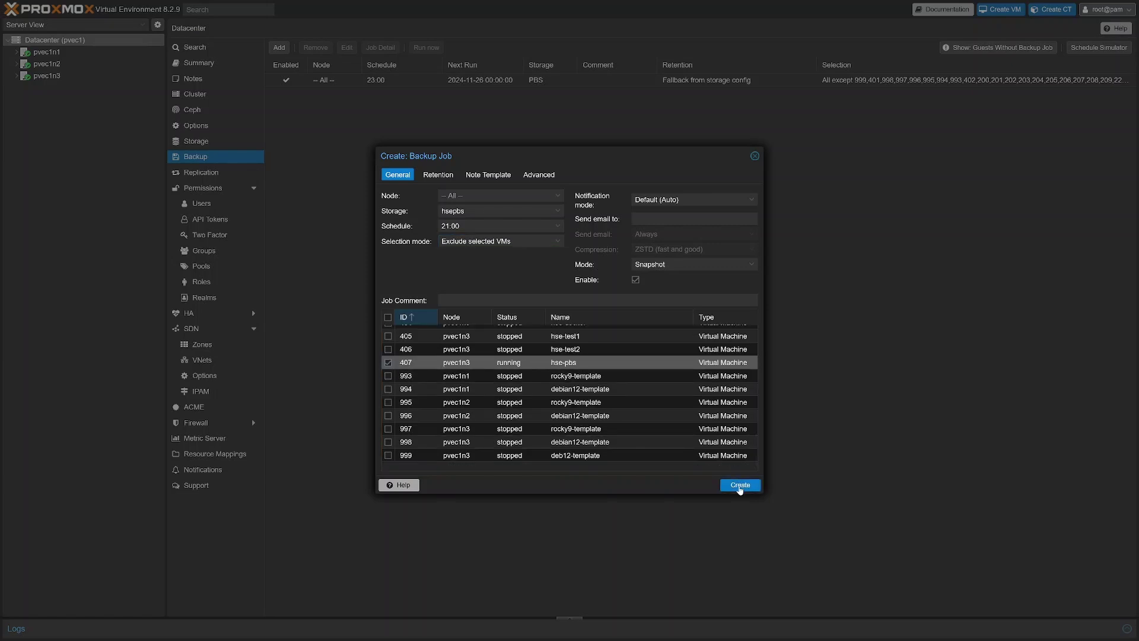
left_click(739, 485)
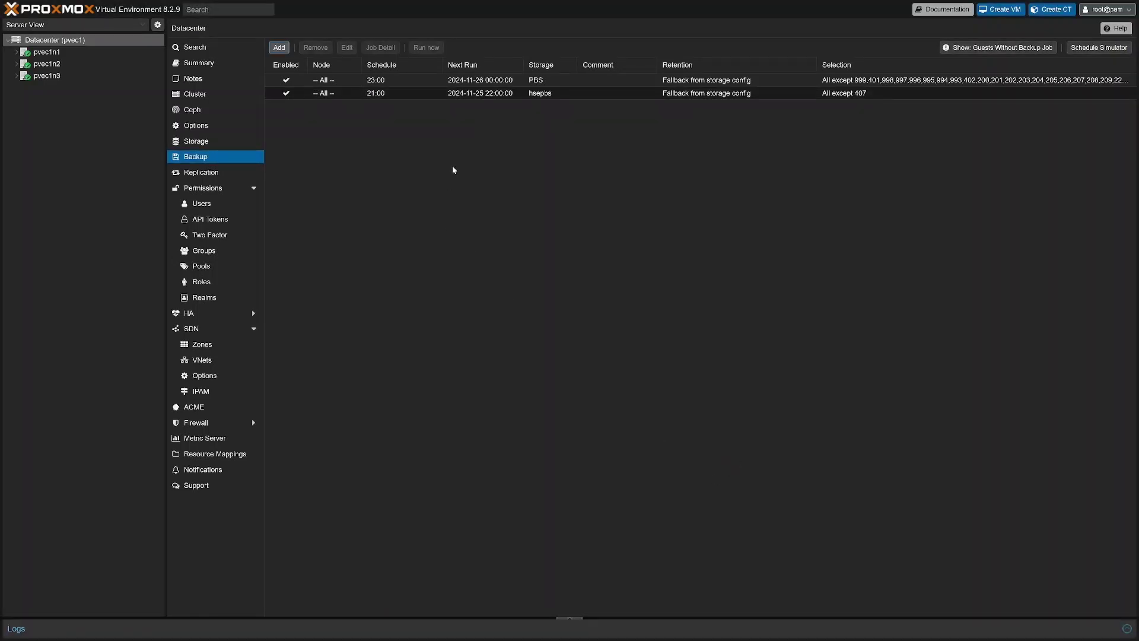
left_click(409, 94)
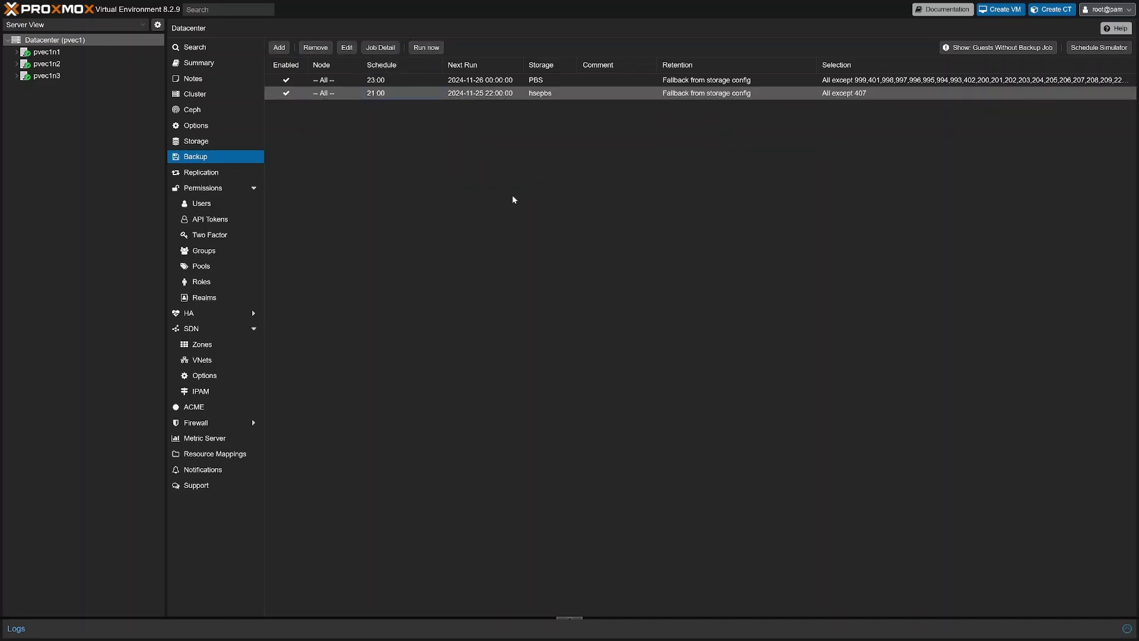